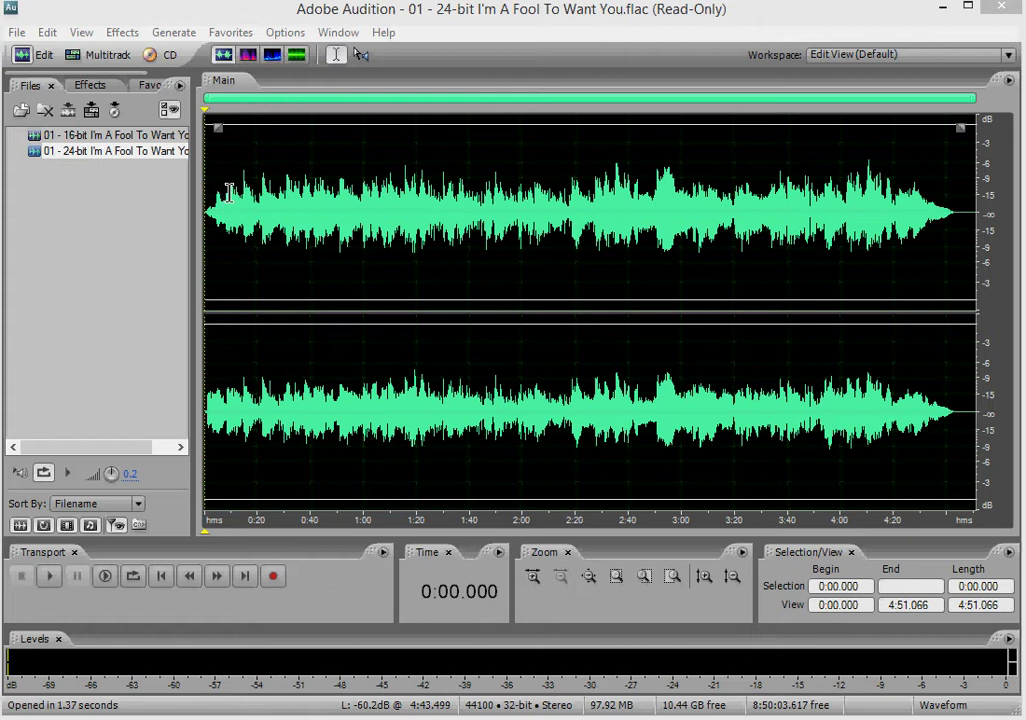
Zoom into the 24-bit file's opening to sample level and mark where the music begins
{"action": "left_click", "coordinate": [222, 225]}
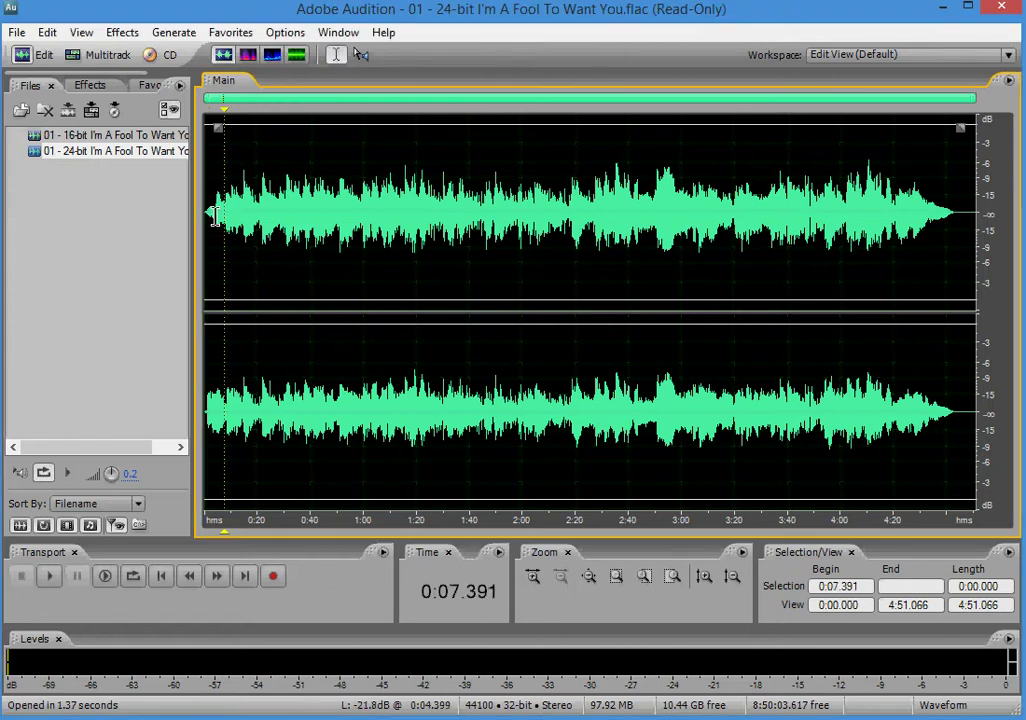
{"action": "left_click", "coordinate": [209, 212]}
{"action": "scroll", "coordinate": [209, 212], "scroll_direction": "up", "scroll_amount": 10}
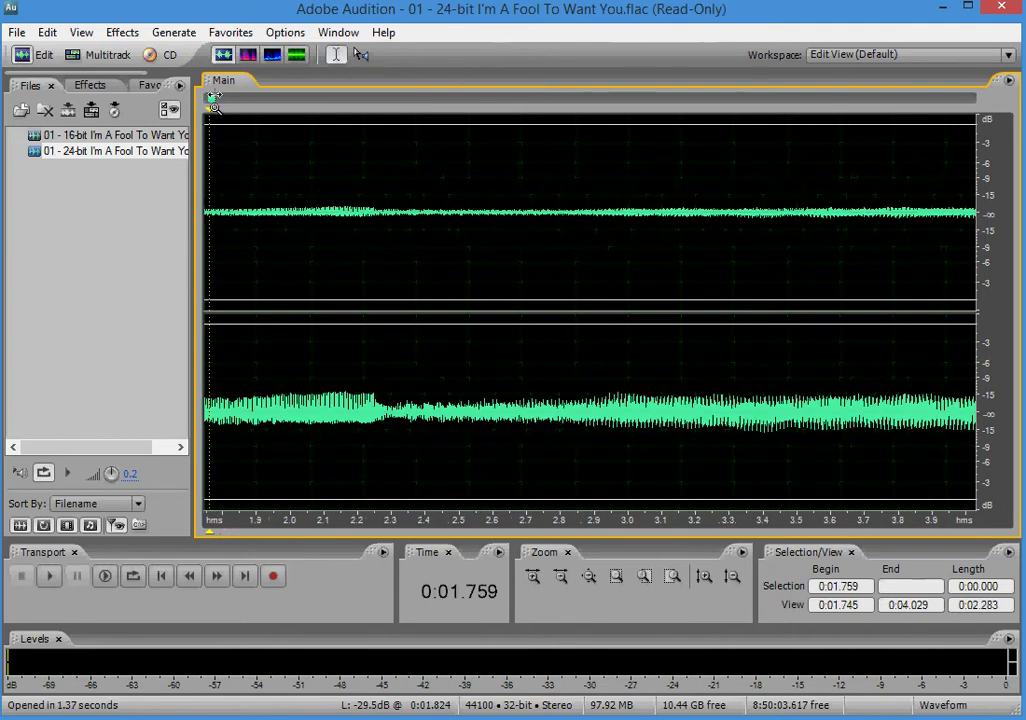
{"action": "left_click_drag", "start_coordinate": [212, 99], "coordinate": [206, 99]}
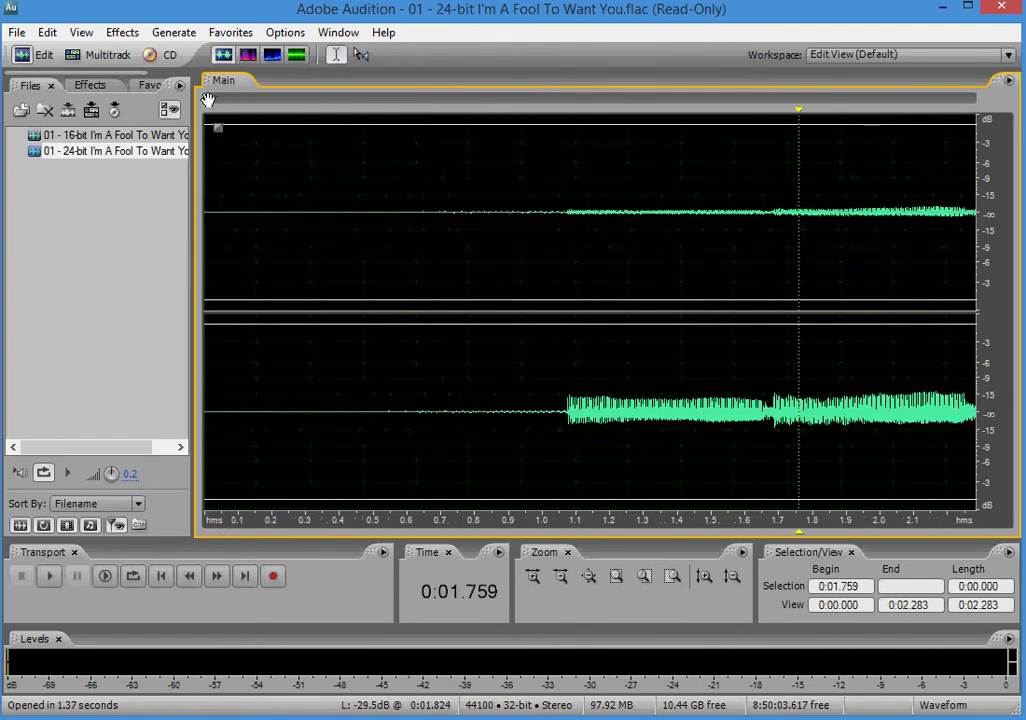
{"action": "scroll", "coordinate": [554, 413], "scroll_direction": "up", "scroll_amount": 5}
{"action": "scroll", "coordinate": [634, 428], "scroll_direction": "up", "scroll_amount": 12}
{"action": "scroll", "coordinate": [609, 427], "scroll_direction": "up", "scroll_amount": 6}
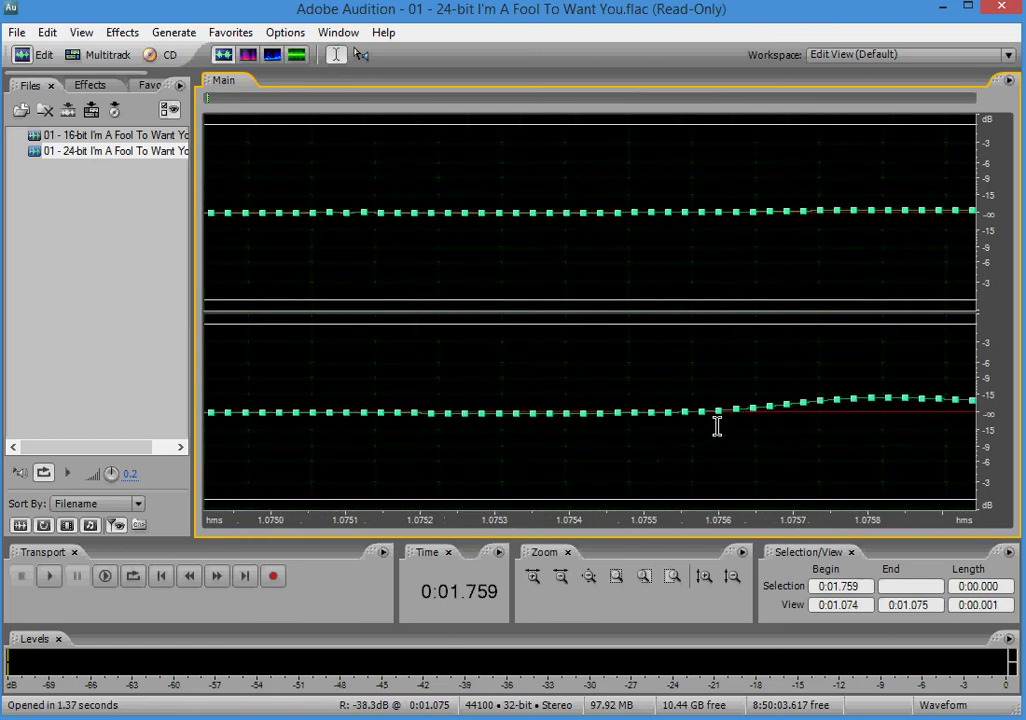
{"action": "scroll", "coordinate": [714, 426], "scroll_direction": "up", "scroll_amount": 2}
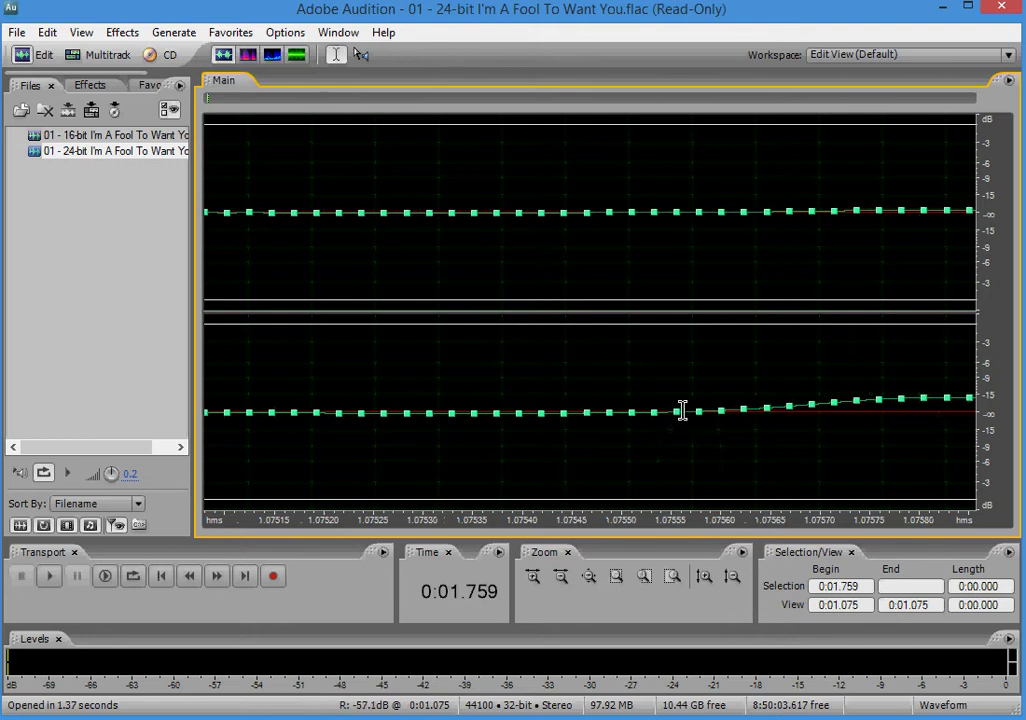
{"action": "left_click", "coordinate": [690, 412]}
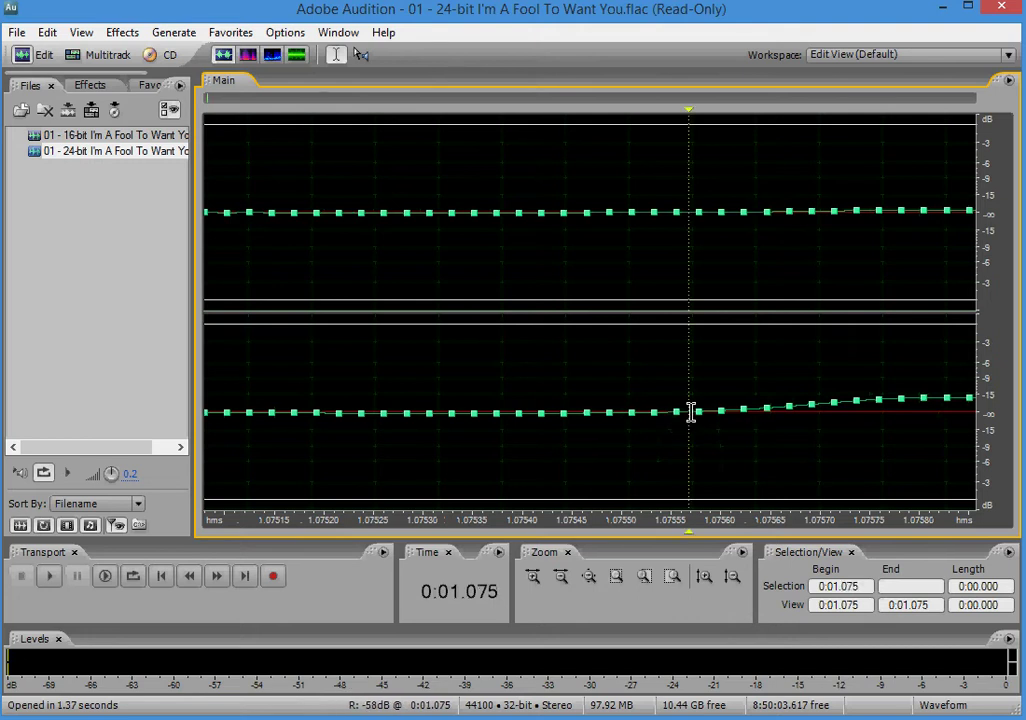
Select the leading silence from 0:00.000 to 1.075 s and cut it
{"action": "left_click_drag", "start_coordinate": [689, 412], "coordinate": [250, 153]}
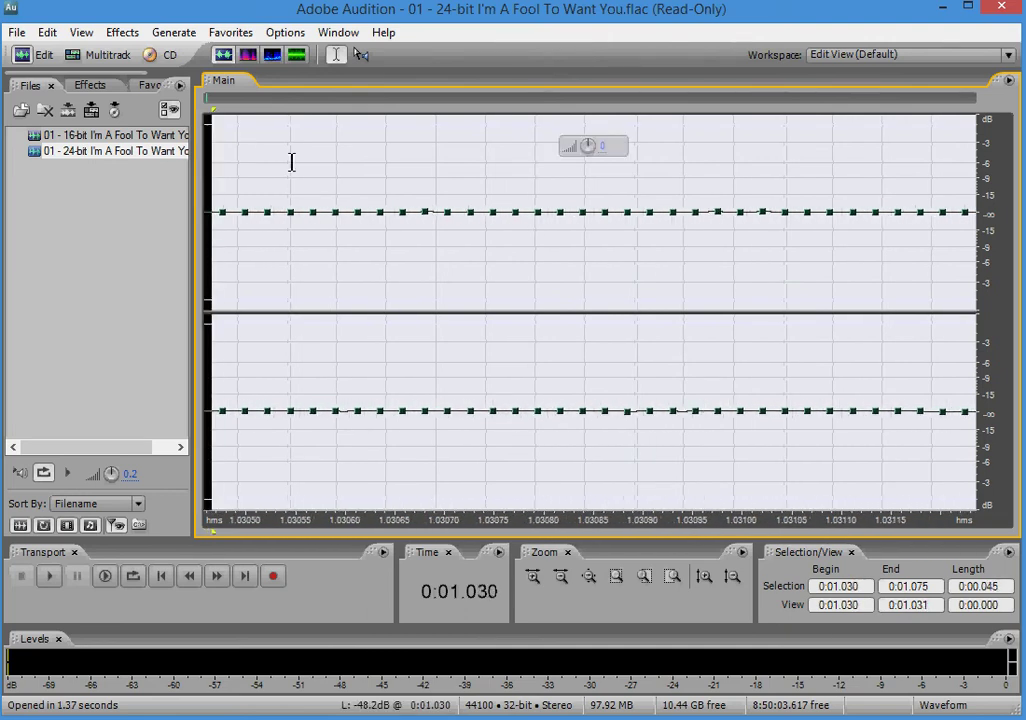
{"action": "scroll", "coordinate": [341, 183], "scroll_direction": "down", "scroll_amount": 5}
{"action": "scroll", "coordinate": [345, 183], "scroll_direction": "down", "scroll_amount": 5}
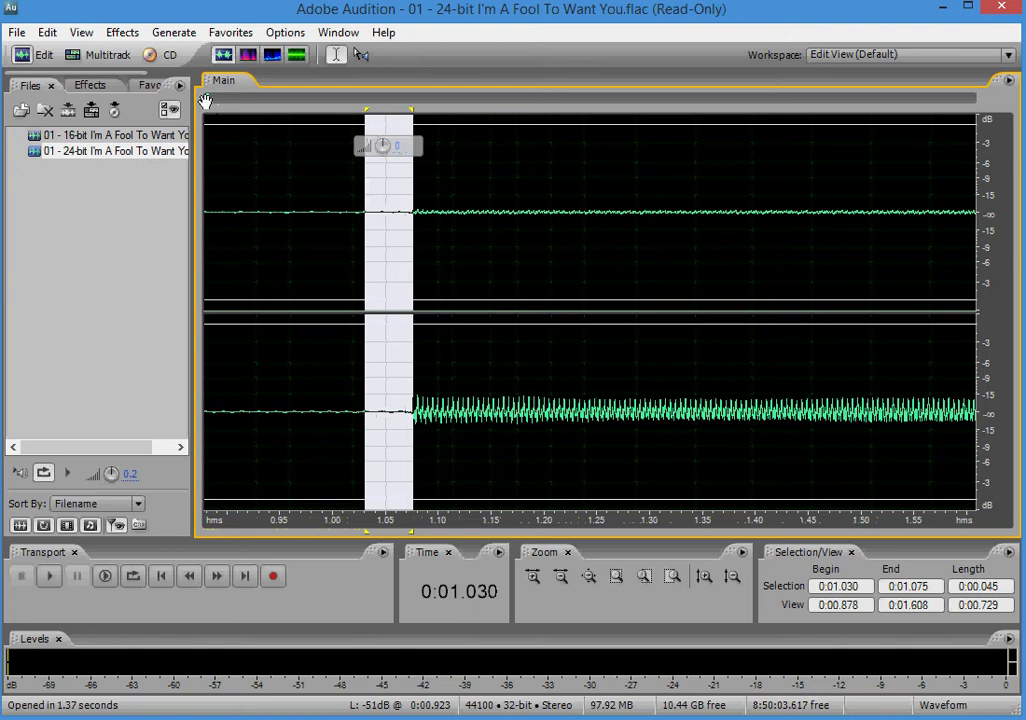
{"action": "left_click_drag", "start_coordinate": [207, 98], "coordinate": [203, 103]}
{"action": "scroll", "coordinate": [426, 188], "scroll_direction": "down", "scroll_amount": 3}
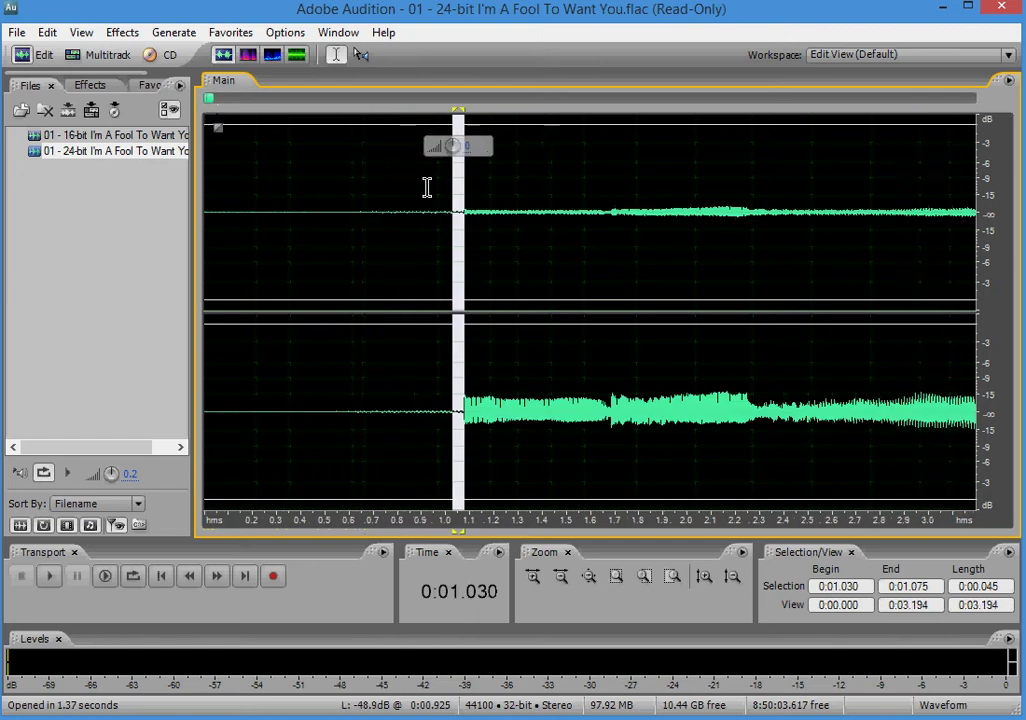
{"action": "left_click_drag", "start_coordinate": [455, 115], "coordinate": [58, 85]}
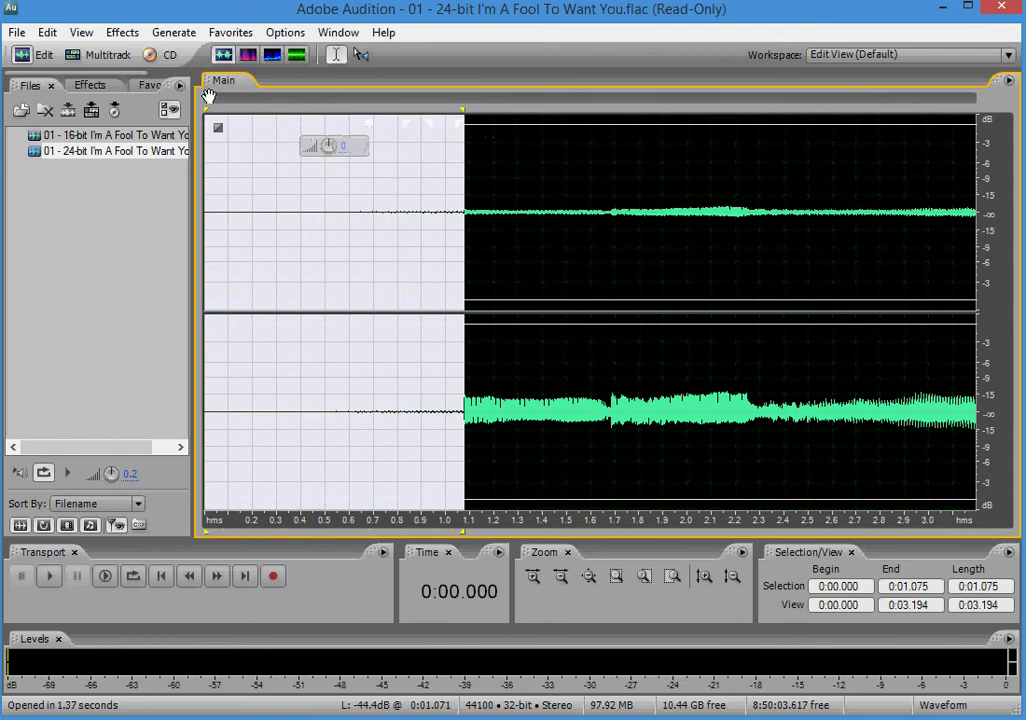
{"action": "left_click_drag", "start_coordinate": [238, 104], "coordinate": [175, 103]}
{"action": "left_click", "coordinate": [46, 33]}
{"action": "left_click", "coordinate": [68, 211]}
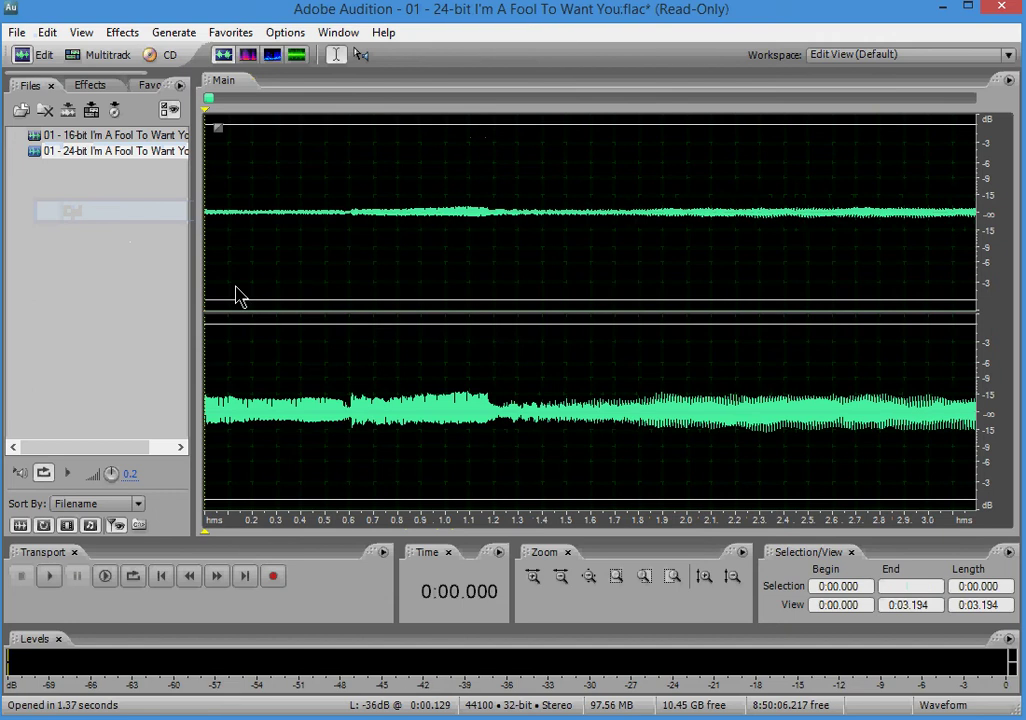
Switch to the 16-bit file, zoom in and start a selection where the music begins
{"action": "left_click", "coordinate": [78, 135]}
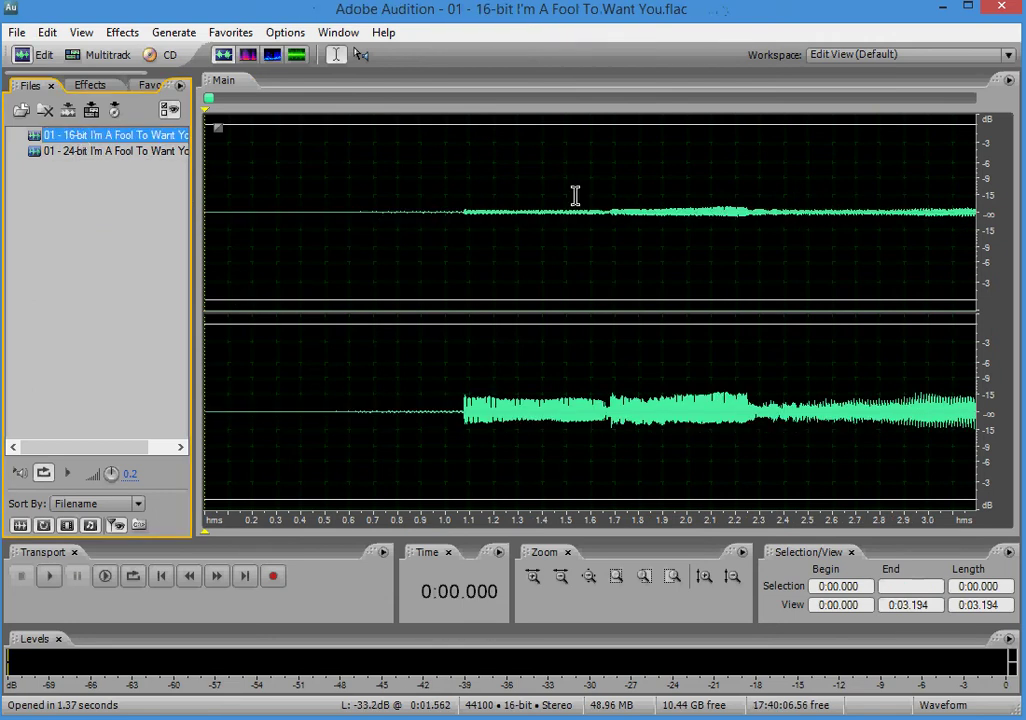
{"action": "scroll", "coordinate": [454, 403], "scroll_direction": "up", "scroll_amount": 10}
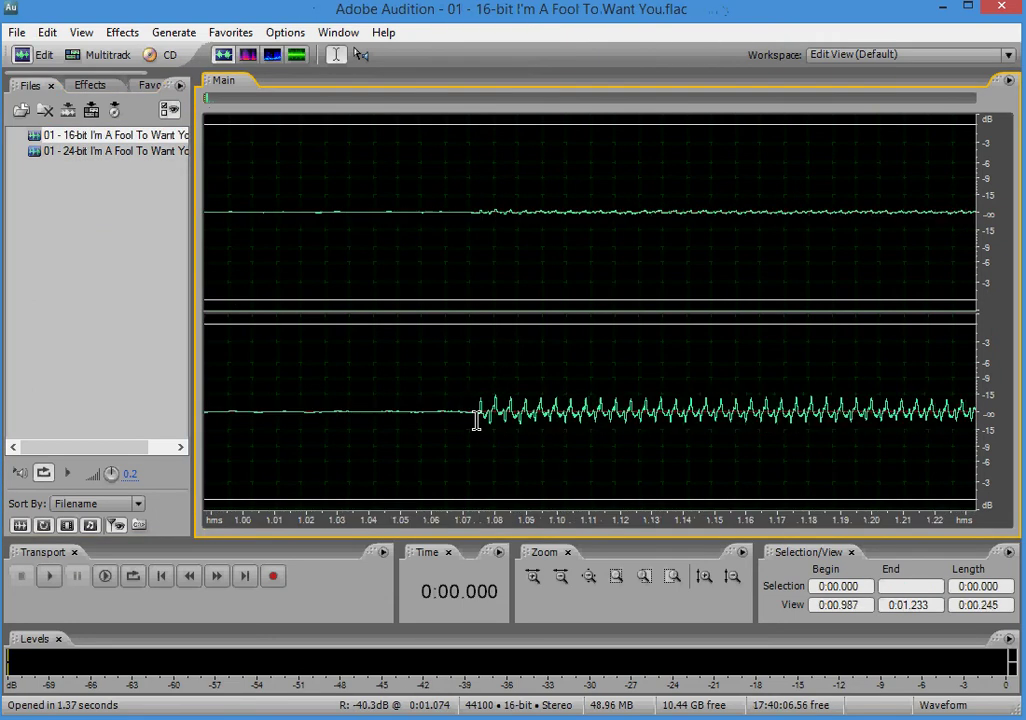
{"action": "scroll", "coordinate": [505, 431], "scroll_direction": "up", "scroll_amount": 6}
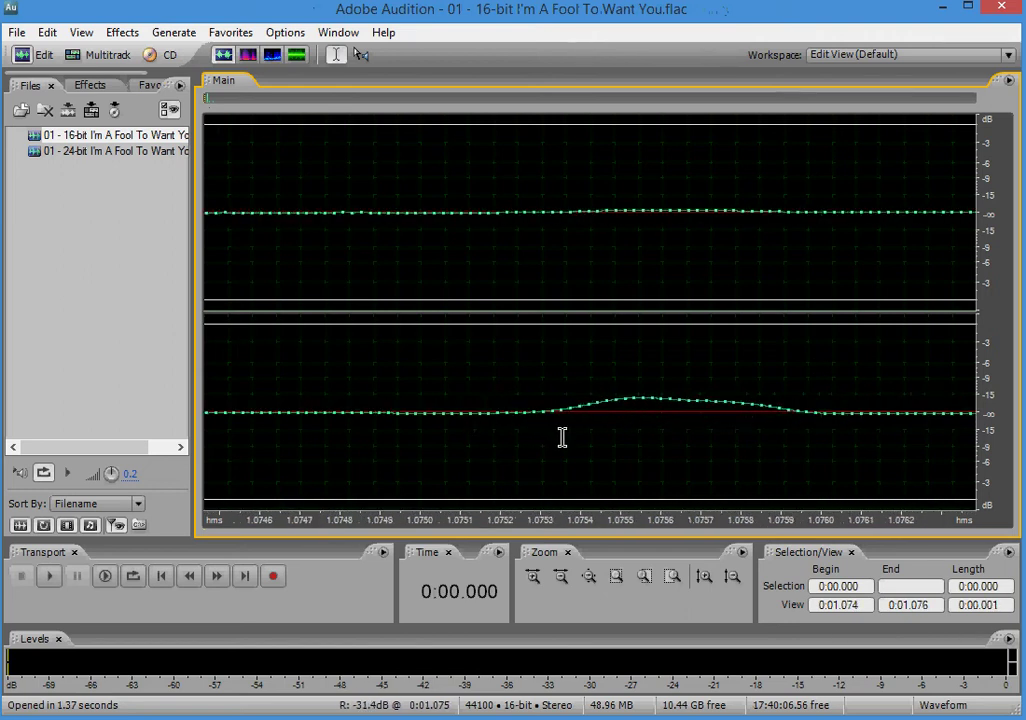
{"action": "left_click_drag", "start_coordinate": [522, 407], "coordinate": [208, 268]}
{"action": "scroll", "coordinate": [414, 227], "scroll_direction": "down", "scroll_amount": 5}
{"action": "scroll", "coordinate": [417, 227], "scroll_direction": "down", "scroll_amount": 3}
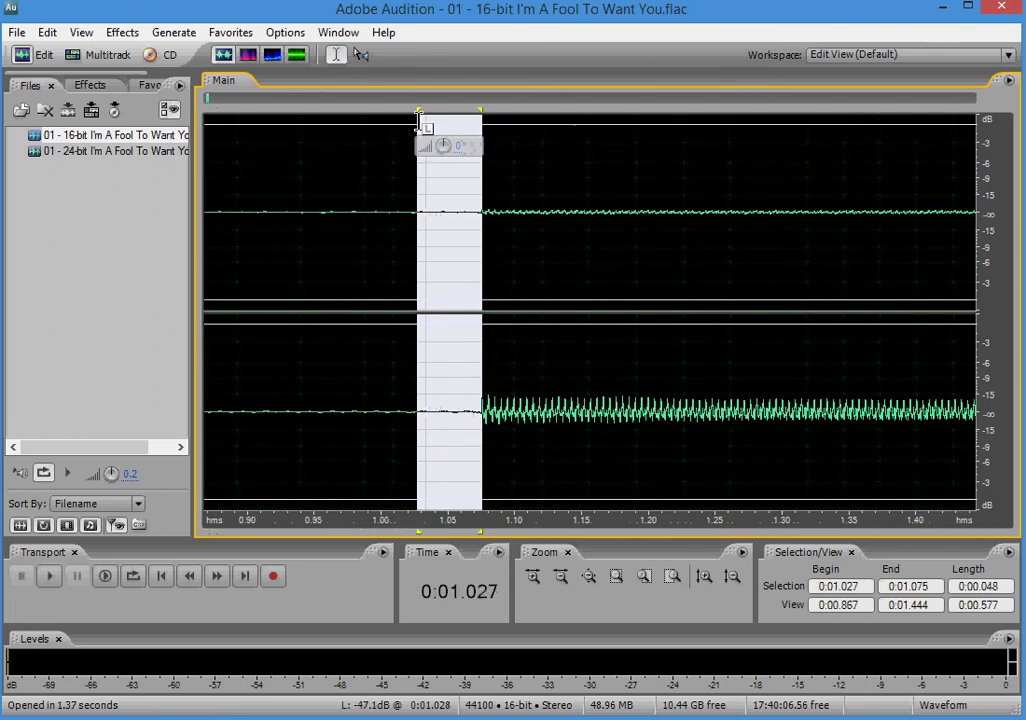
Extend the selection back to 0:00.000 and cut the 1.075 s of leading silence
{"action": "left_click_drag", "start_coordinate": [423, 117], "coordinate": [204, 115]}
{"action": "scroll", "coordinate": [303, 289], "scroll_direction": "down", "scroll_amount": 5}
{"action": "scroll", "coordinate": [303, 289], "scroll_direction": "down", "scroll_amount": 4}
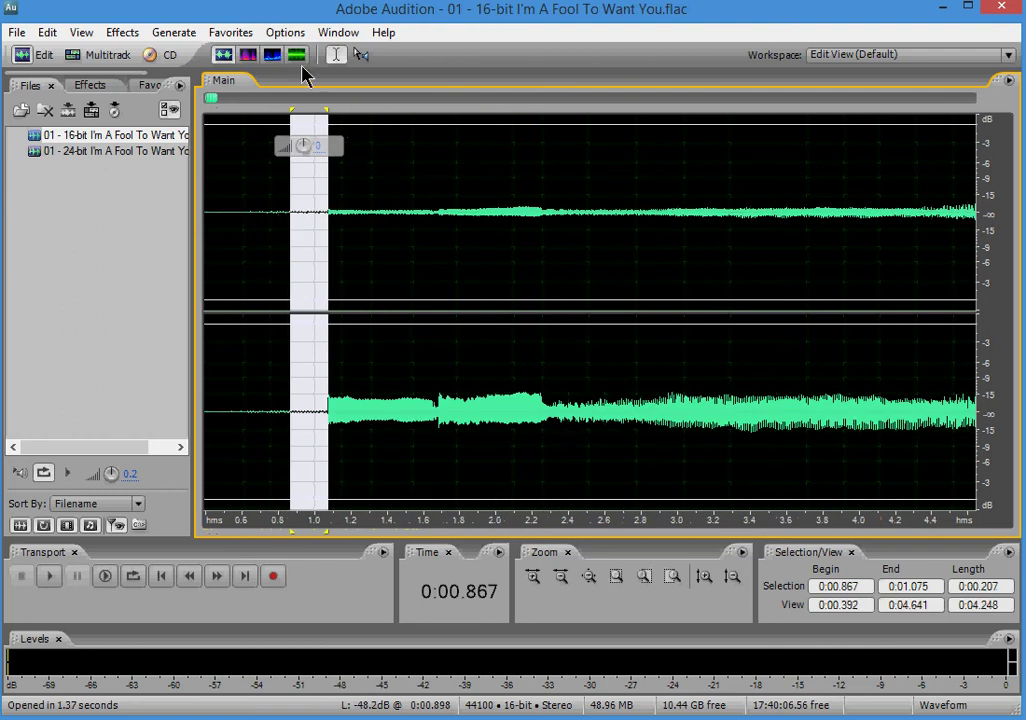
{"action": "left_click_drag", "start_coordinate": [293, 114], "coordinate": [198, 108]}
{"action": "scroll", "coordinate": [282, 236], "scroll_direction": "down", "scroll_amount": 3}
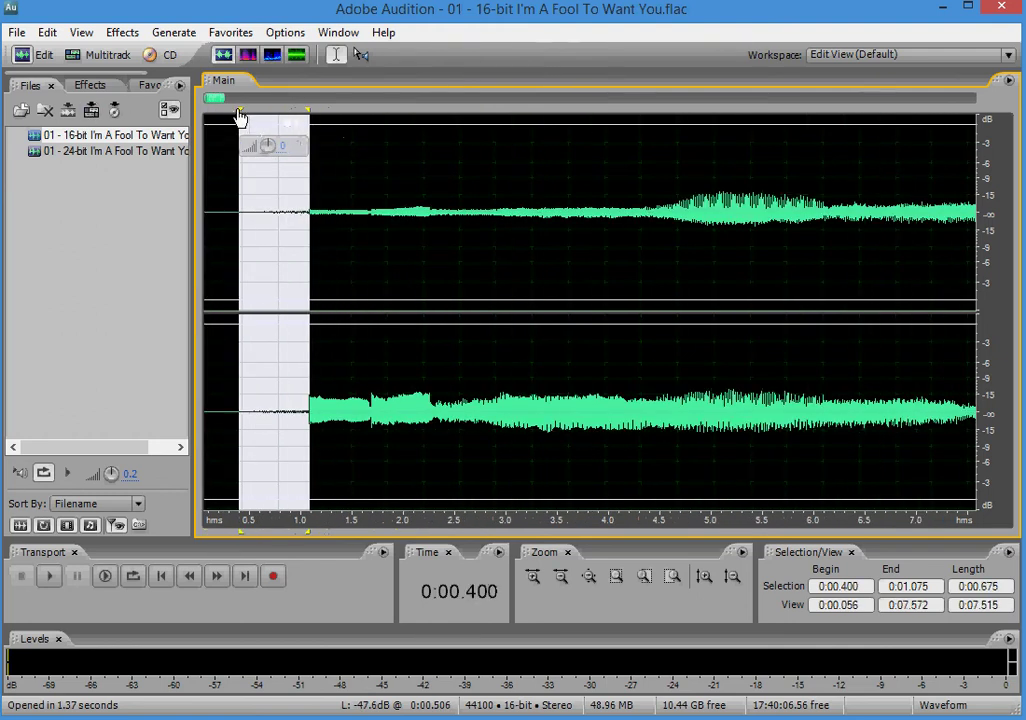
{"action": "left_click_drag", "start_coordinate": [236, 108], "coordinate": [155, 96]}
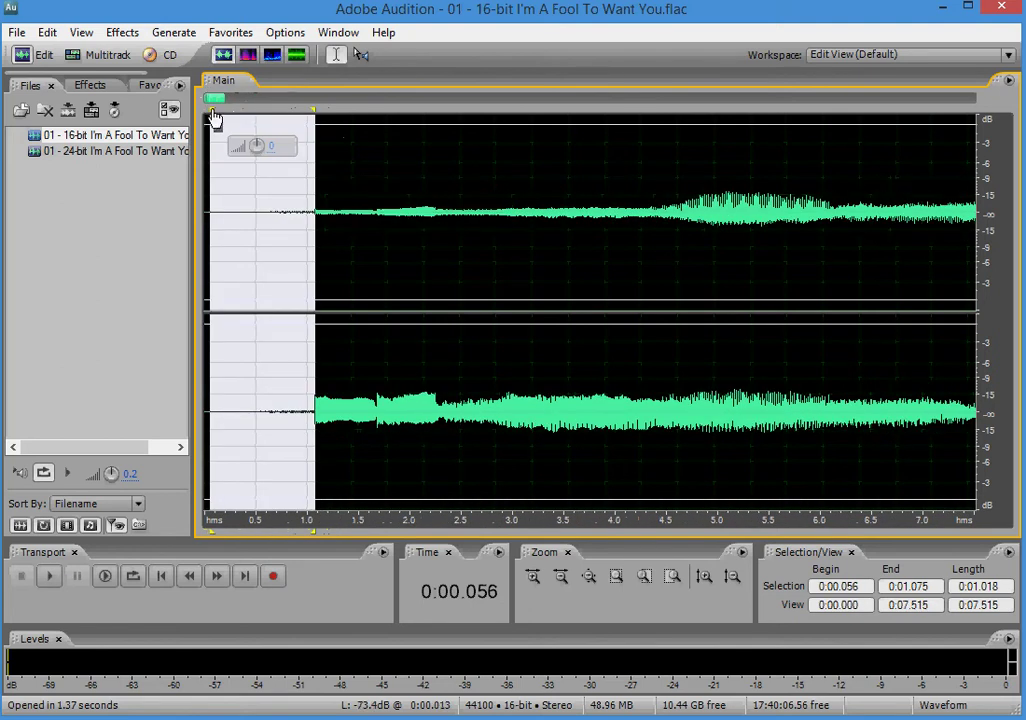
{"action": "left_click_drag", "start_coordinate": [213, 118], "coordinate": [156, 108]}
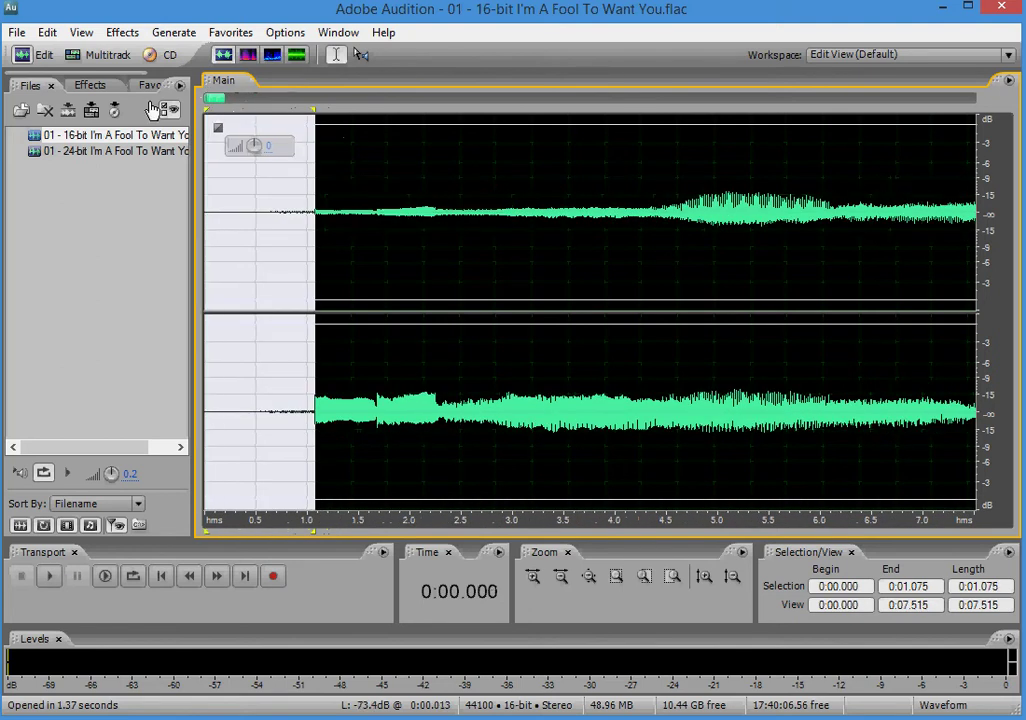
{"action": "left_click", "coordinate": [46, 33]}
{"action": "left_click", "coordinate": [97, 211]}
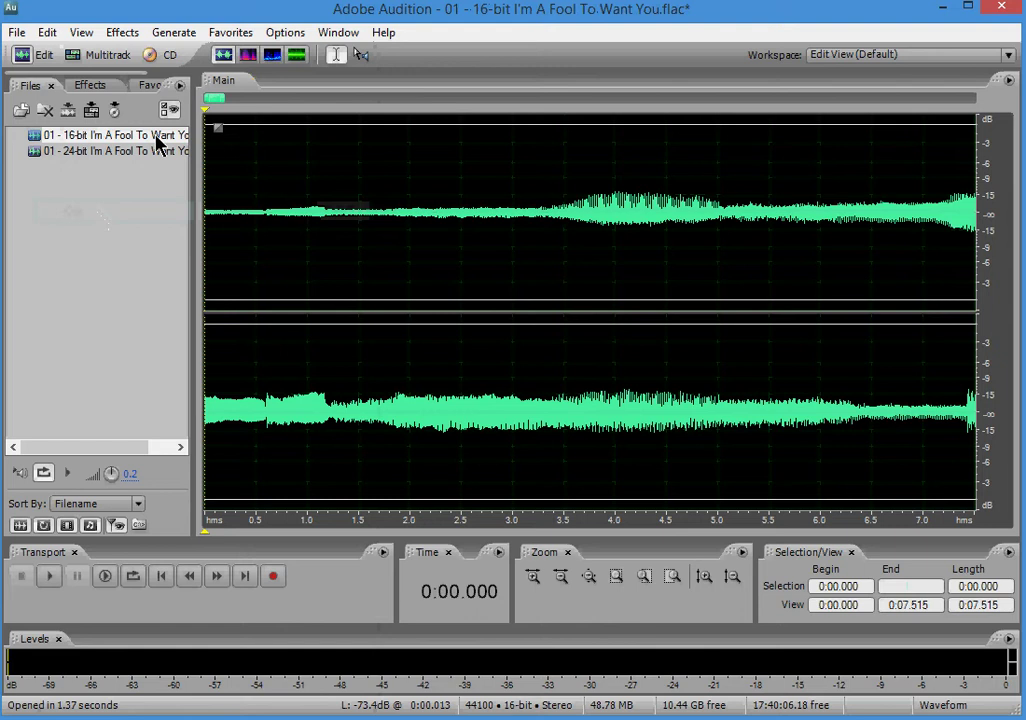
Read the 16-bit file's amplitude statistics (-23.96 dB left average RMS), then open the 24-bit file
{"action": "left_click", "coordinate": [340, 36]}
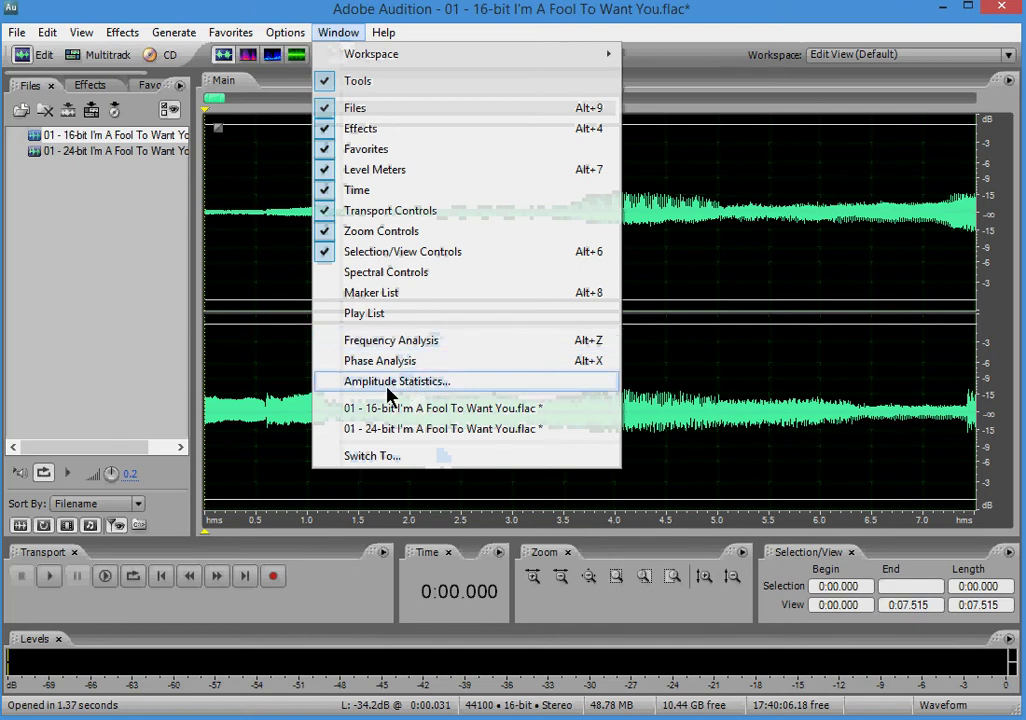
{"action": "left_click", "coordinate": [392, 385]}
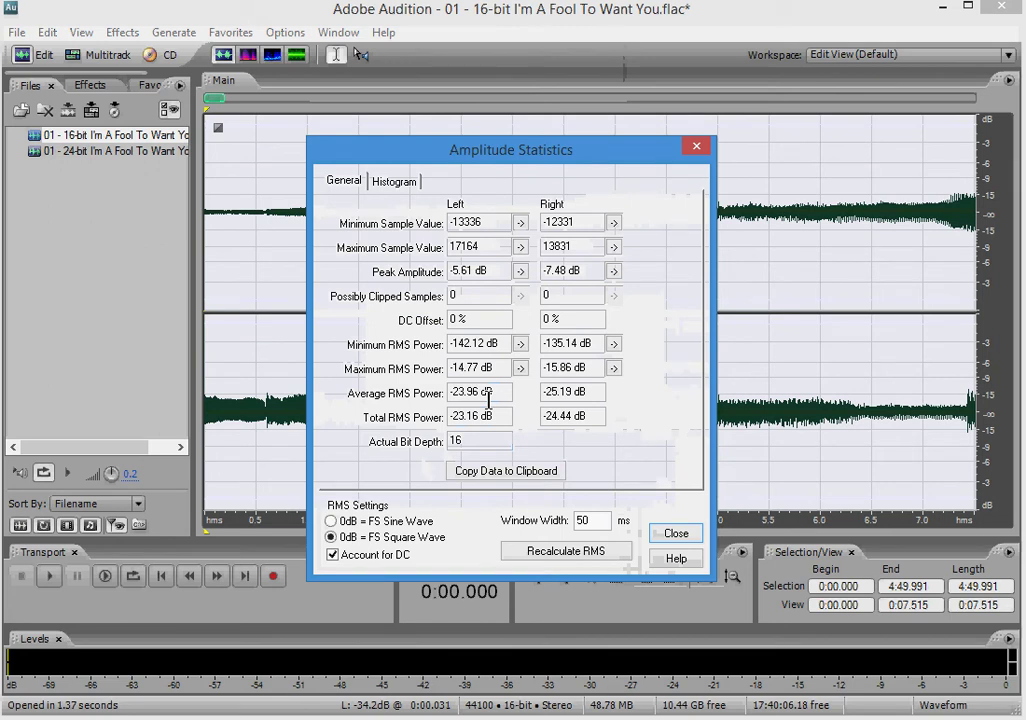
{"action": "left_click", "coordinate": [488, 393]}
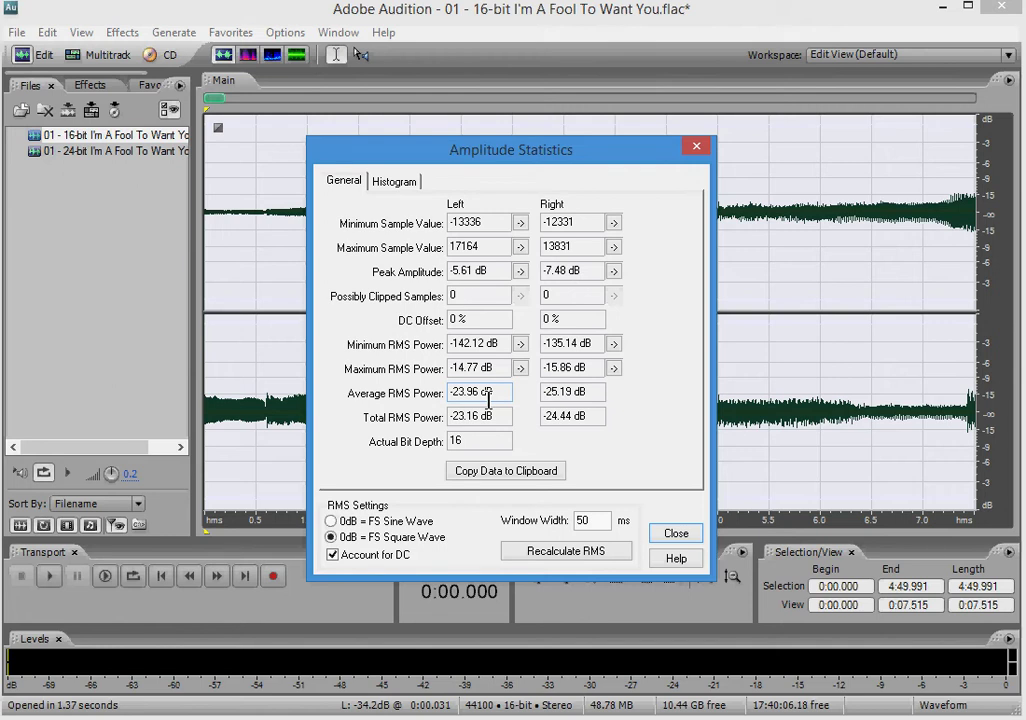
{"action": "left_click", "coordinate": [676, 536]}
{"action": "left_click", "coordinate": [114, 140]}
{"action": "double_click", "coordinate": [116, 150]}
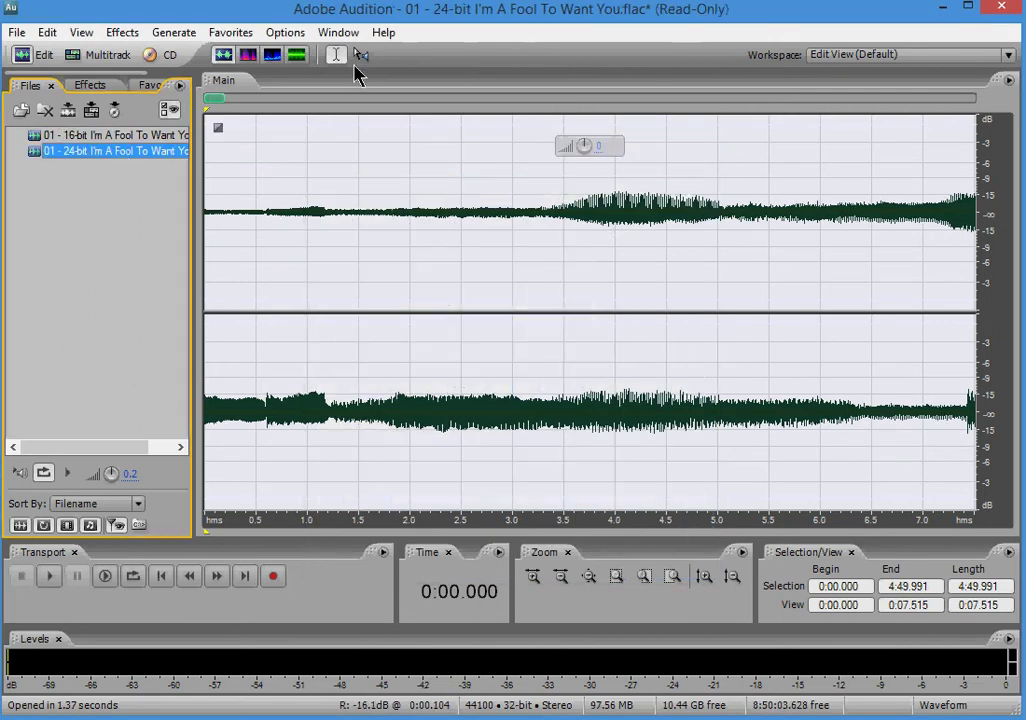
{"action": "left_click", "coordinate": [334, 33]}
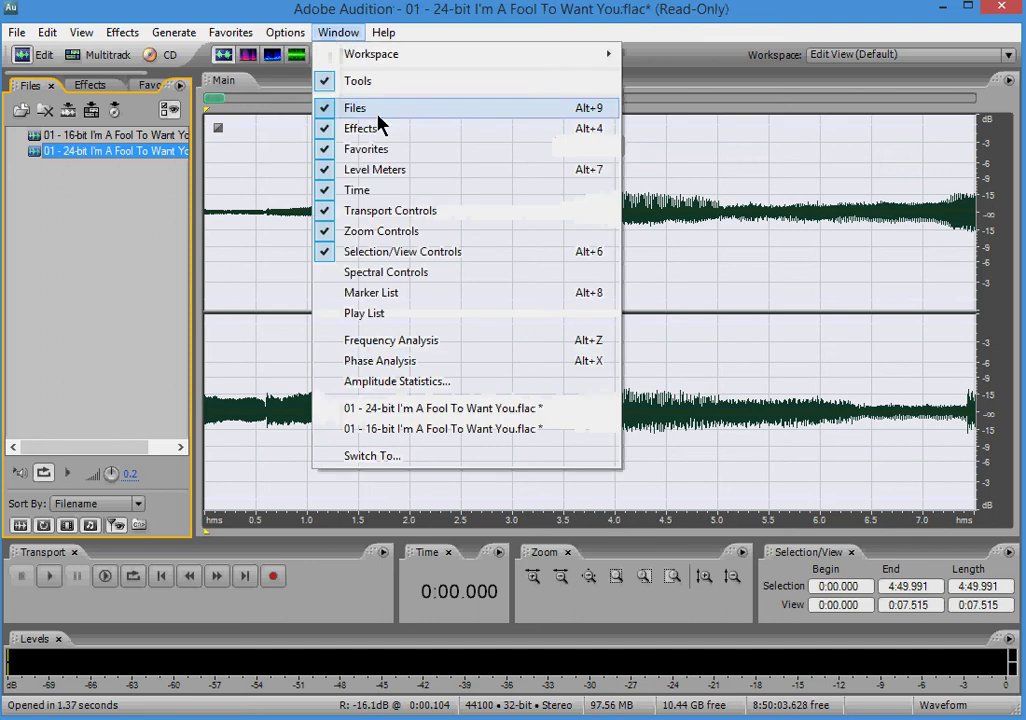
{"action": "left_click", "coordinate": [402, 384]}
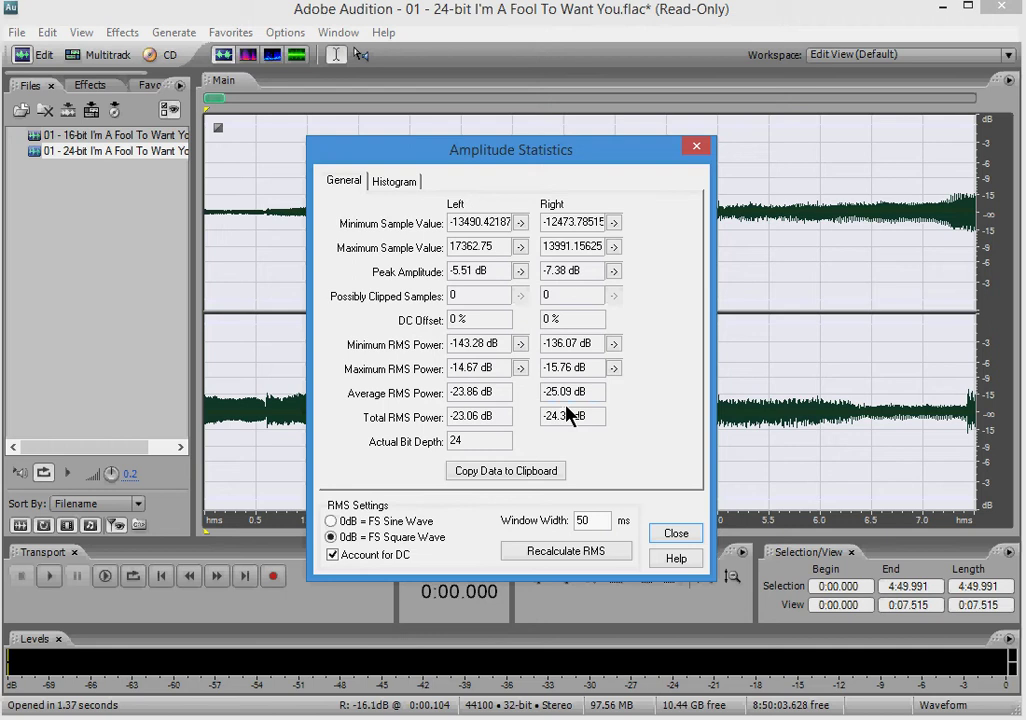
Open the 16-bit track and convert its sample type to 32-bit
{"action": "left_click", "coordinate": [680, 537]}
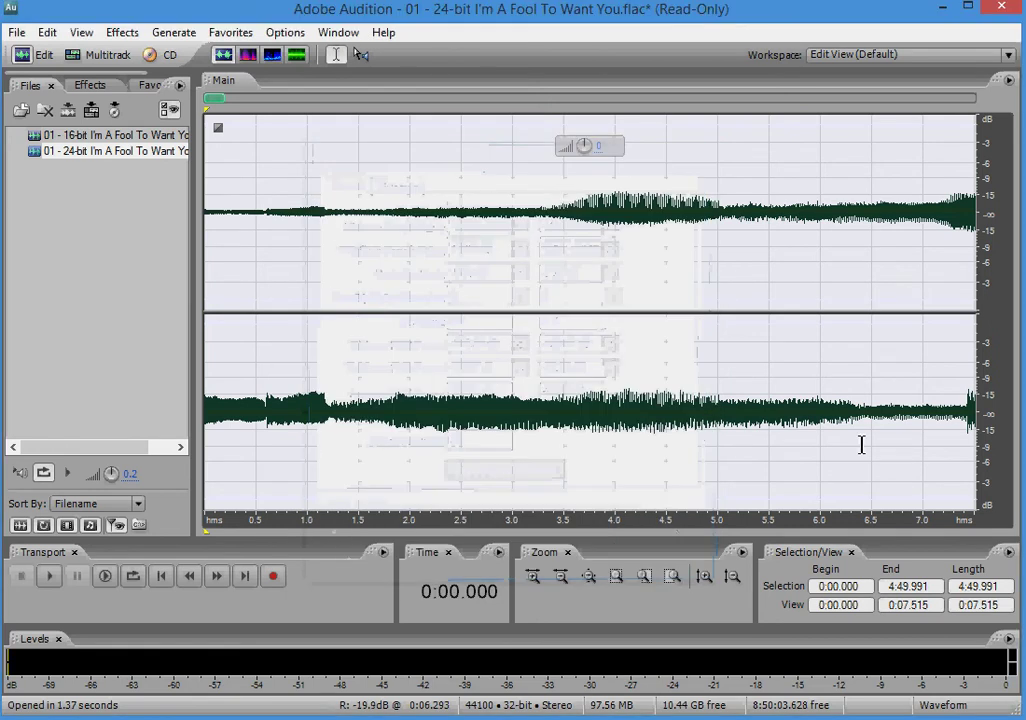
{"action": "double_click", "coordinate": [97, 136]}
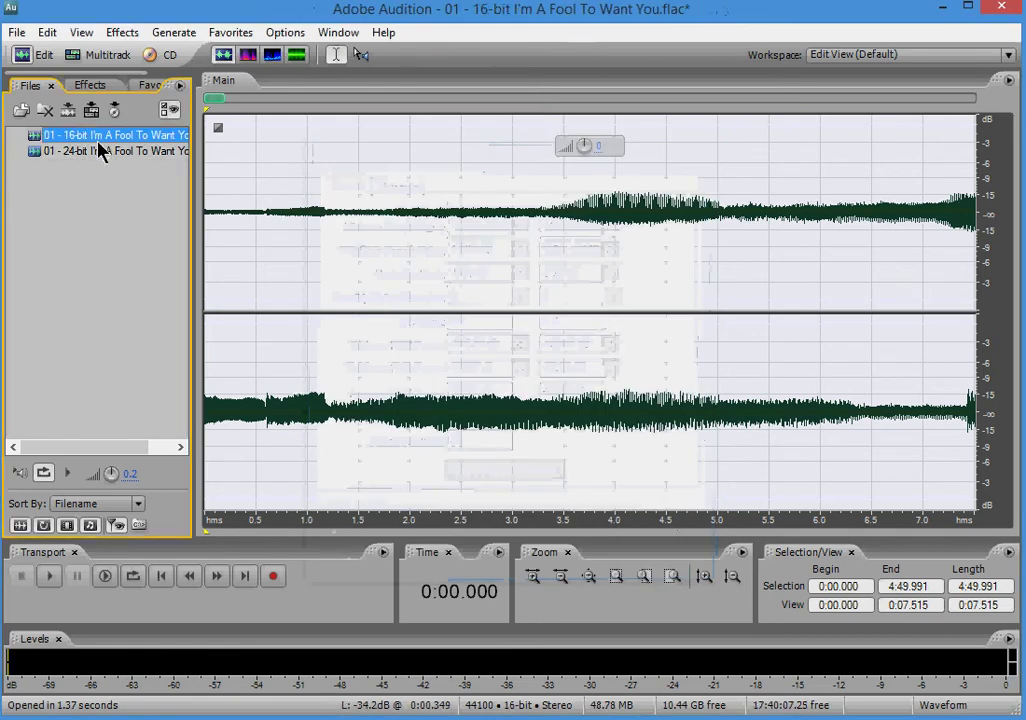
{"action": "left_click", "coordinate": [47, 32]}
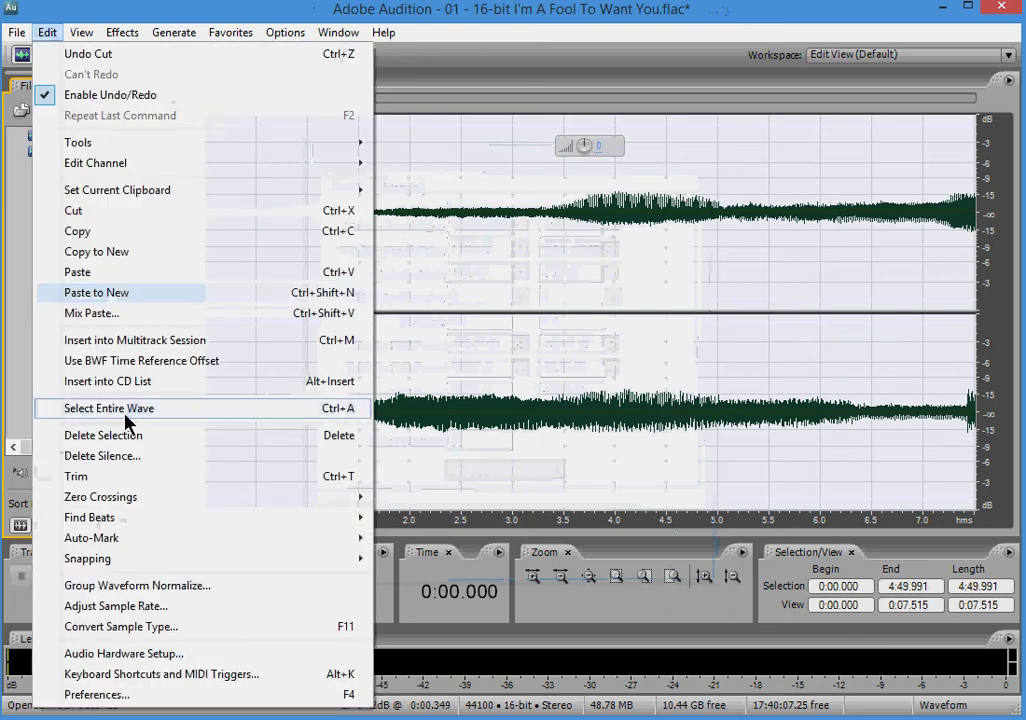
{"action": "left_click", "coordinate": [110, 626]}
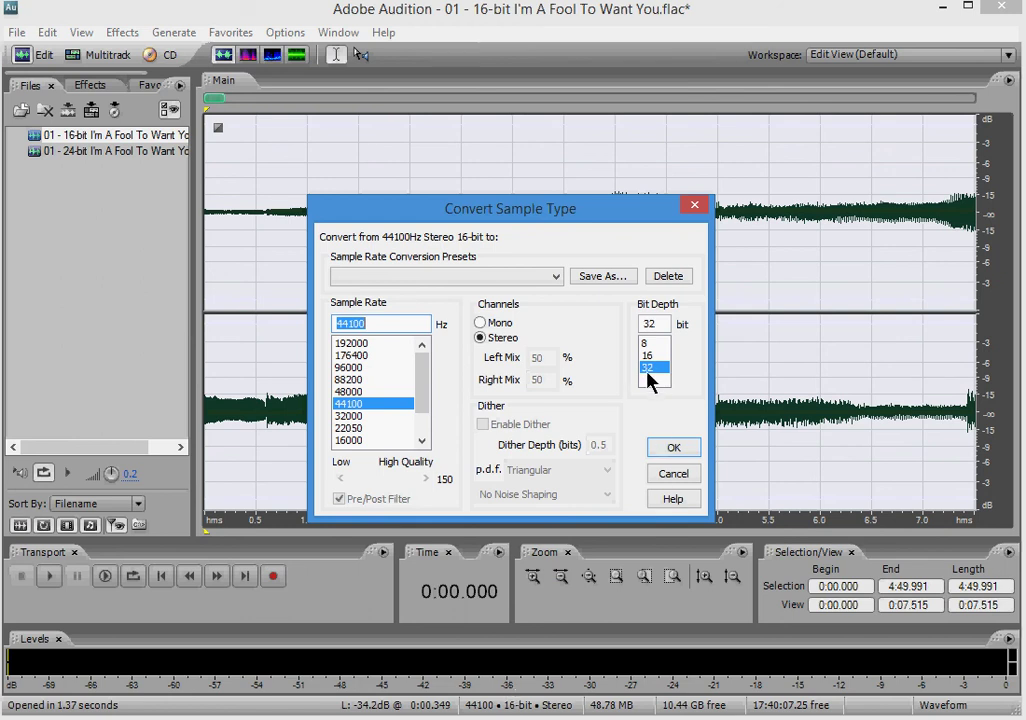
{"action": "left_click", "coordinate": [674, 451]}
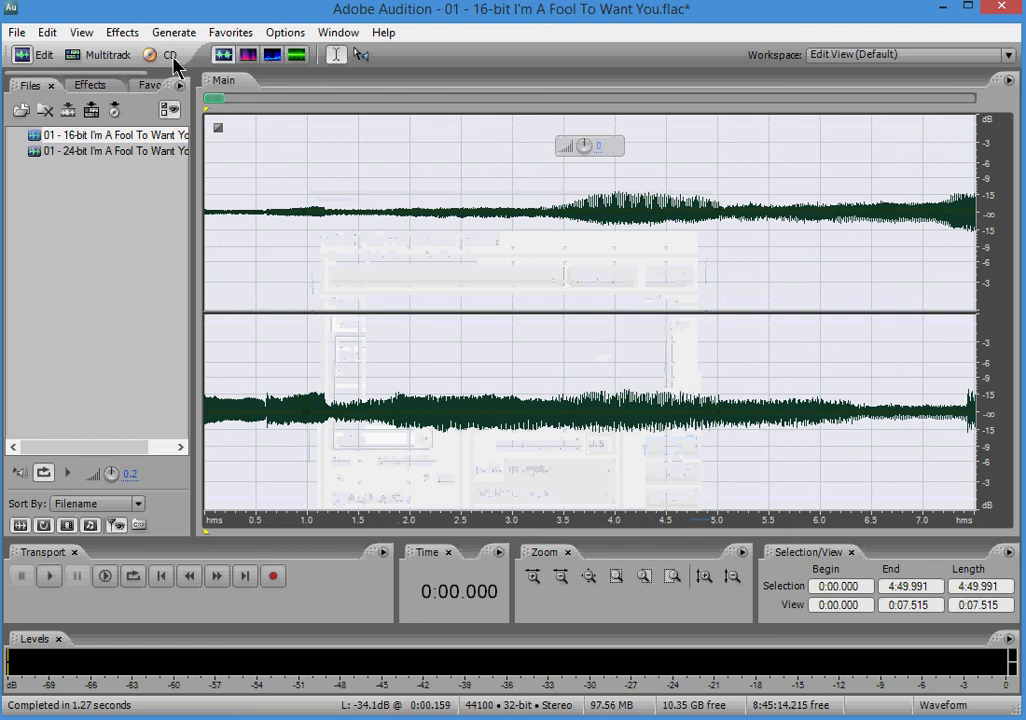
Amplify both channels of the 16-bit track by 0.1 dB
{"action": "left_click", "coordinate": [122, 33]}
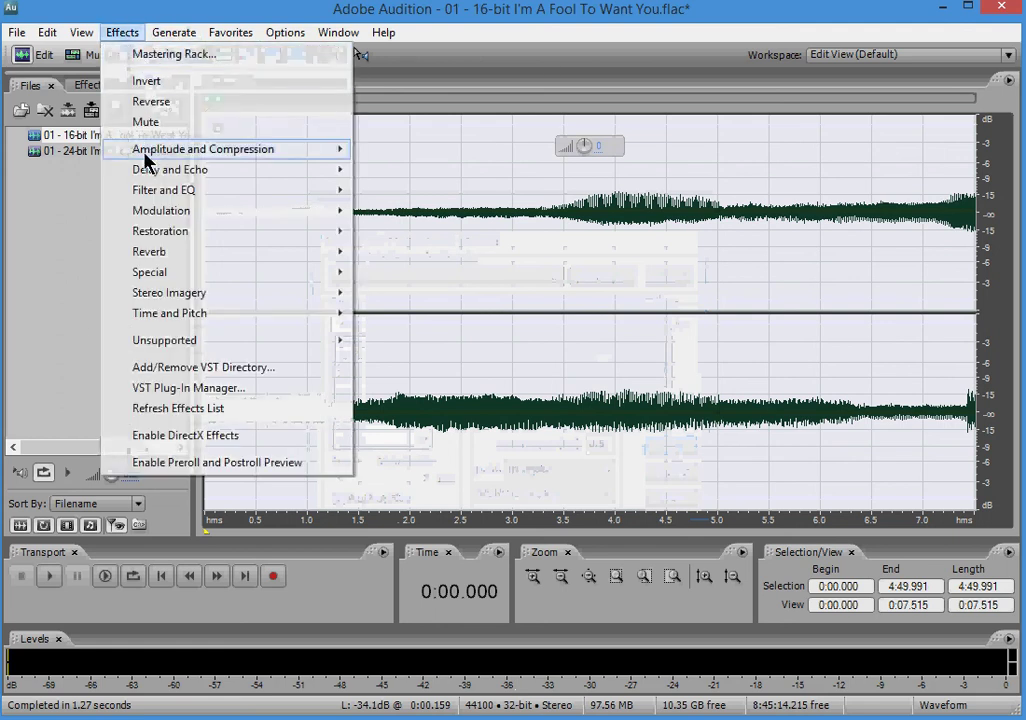
{"action": "mouse_move", "coordinate": [150, 152]}
{"action": "left_click", "coordinate": [380, 150]}
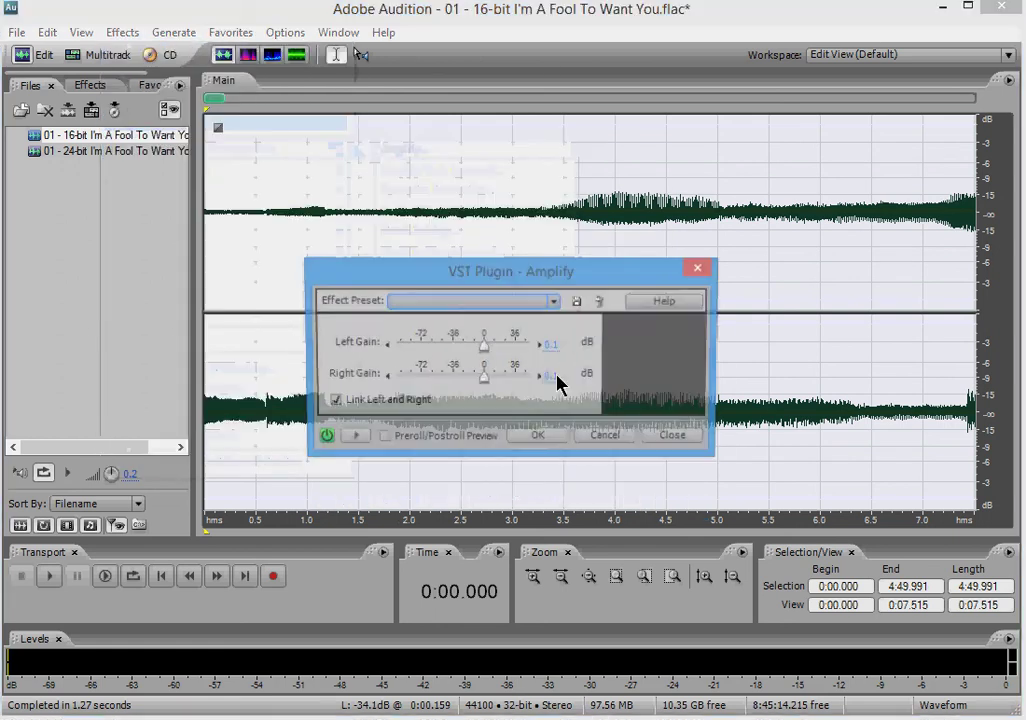
{"action": "left_click", "coordinate": [538, 438]}
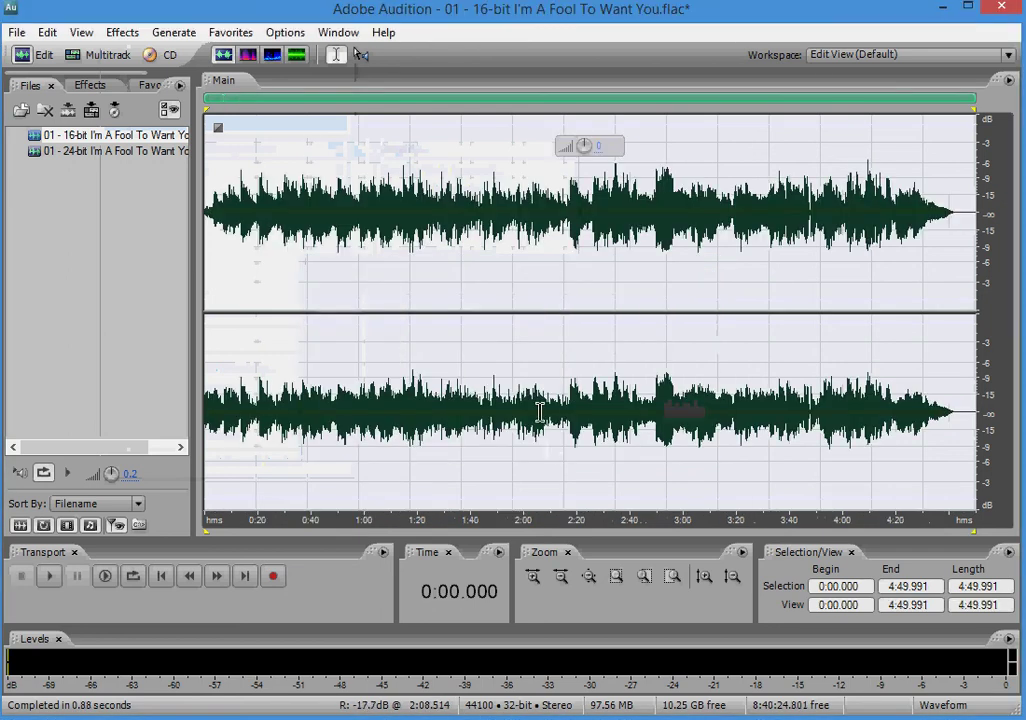
Invert the polarity of the converted 16-bit track
{"action": "left_click", "coordinate": [119, 34]}
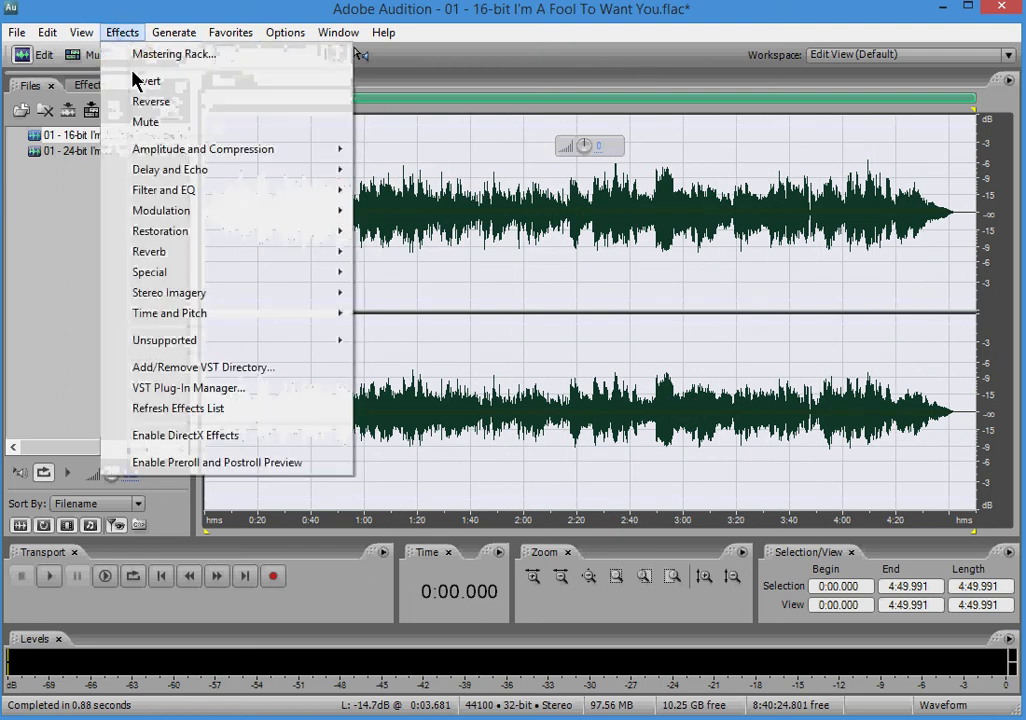
{"action": "left_click", "coordinate": [184, 84]}
{"action": "key", "text": "F2"}
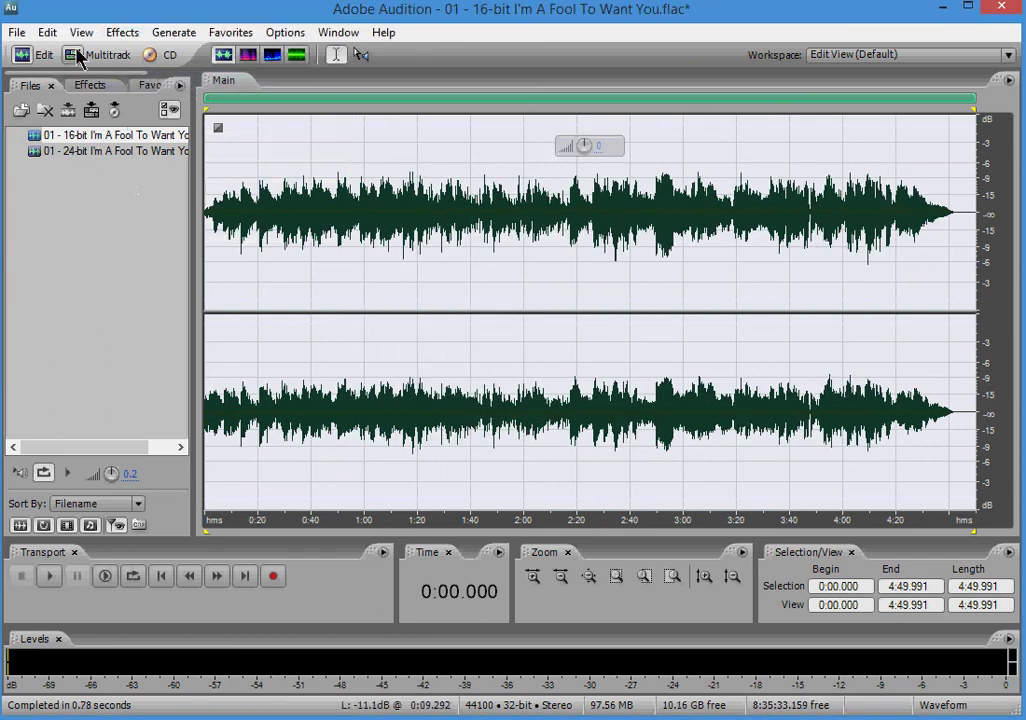
Copy the inverted track and switch back to the 24-bit file
{"action": "left_click", "coordinate": [46, 31]}
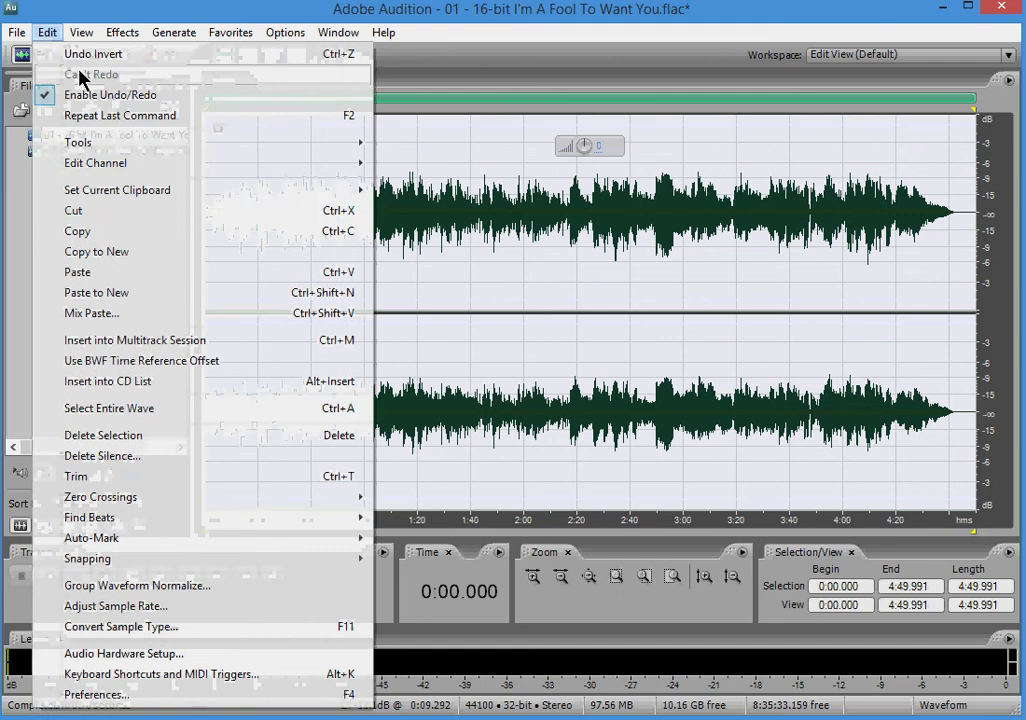
{"action": "left_click", "coordinate": [84, 233]}
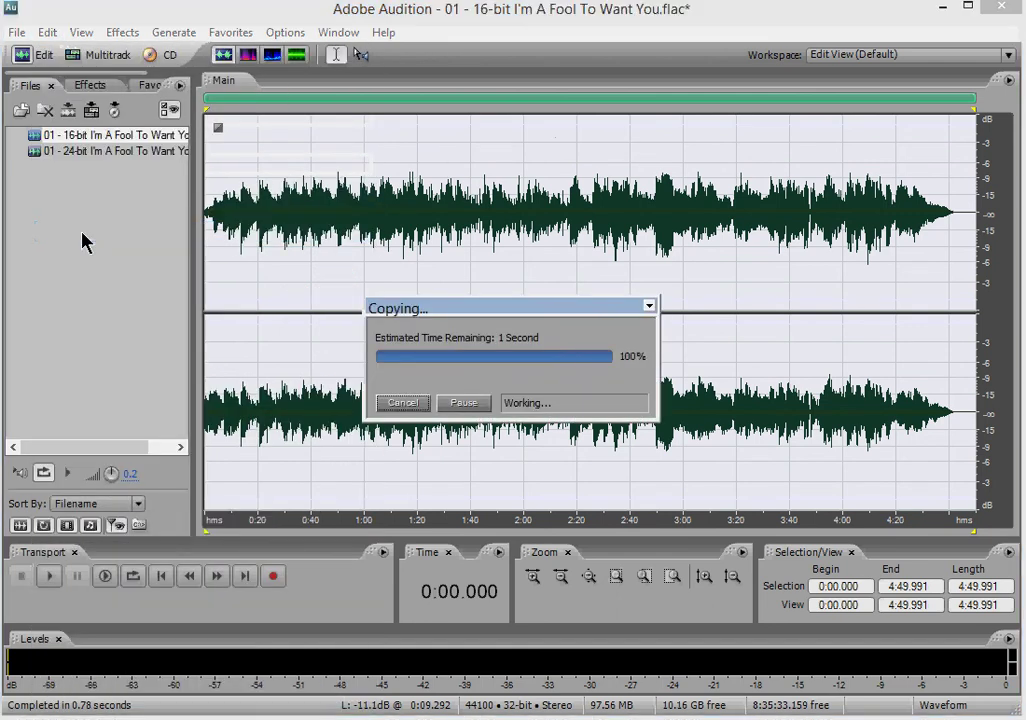
{"action": "left_click", "coordinate": [97, 152]}
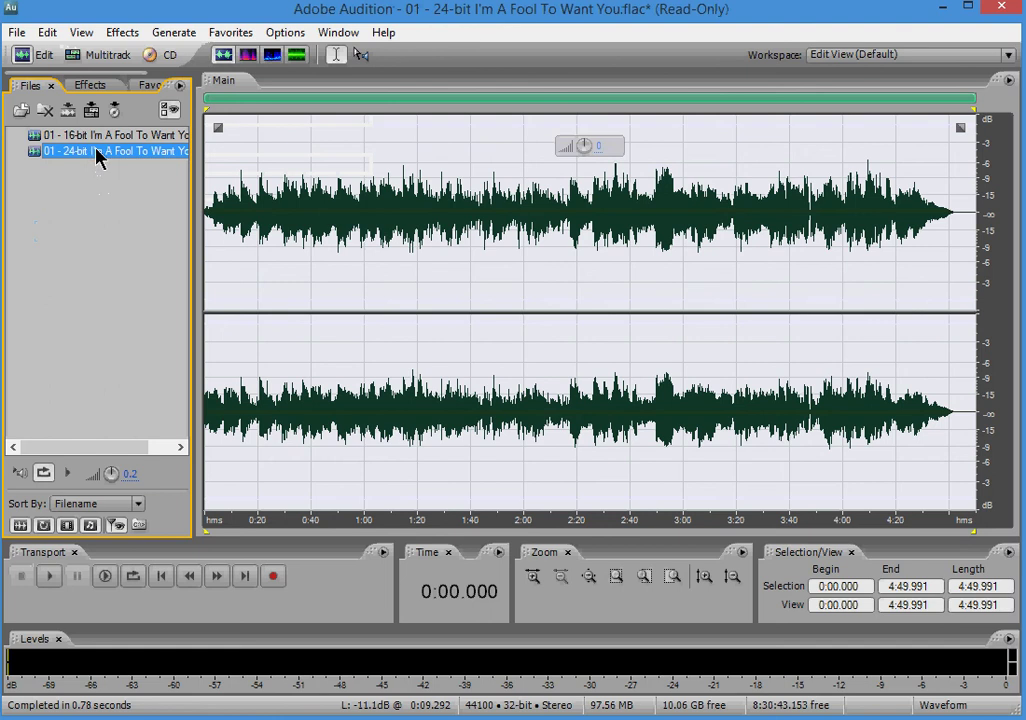
Mix Paste Clipboard 1's inverted copy into the 24-bit track at 100% Overlap (Mix)
{"action": "left_click", "coordinate": [48, 33]}
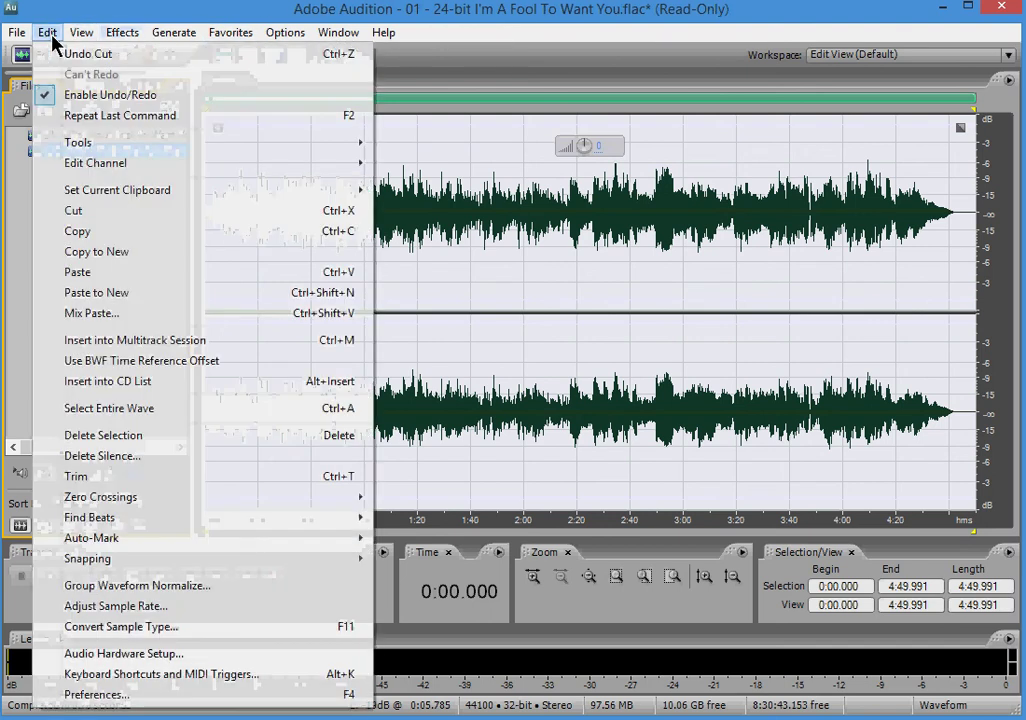
{"action": "left_click", "coordinate": [91, 314]}
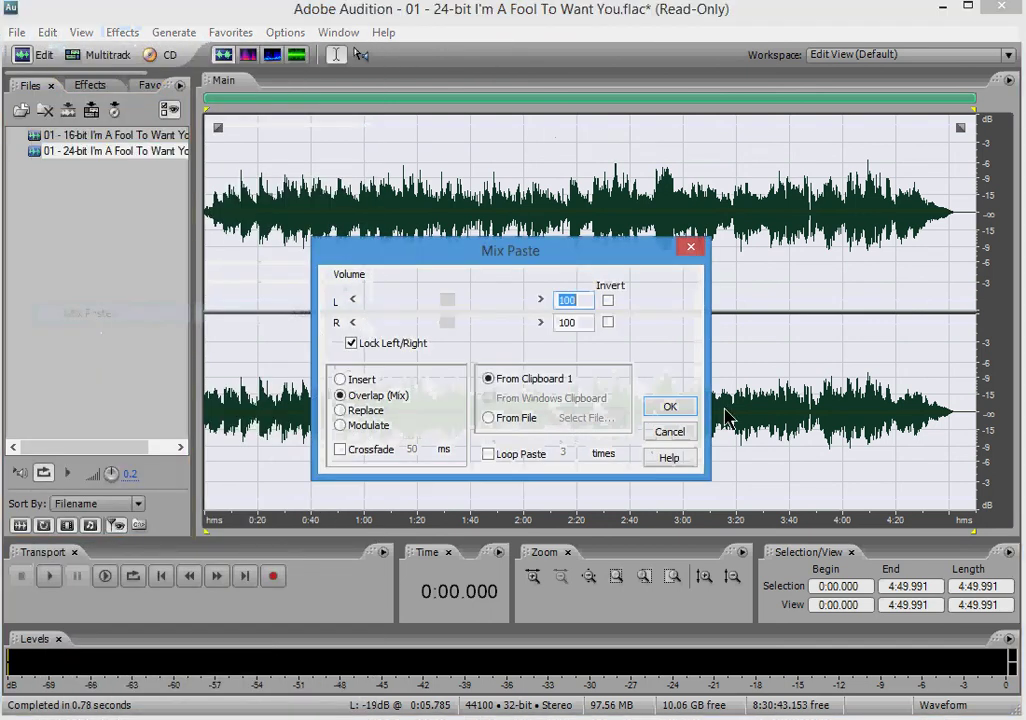
{"action": "left_click", "coordinate": [670, 407]}
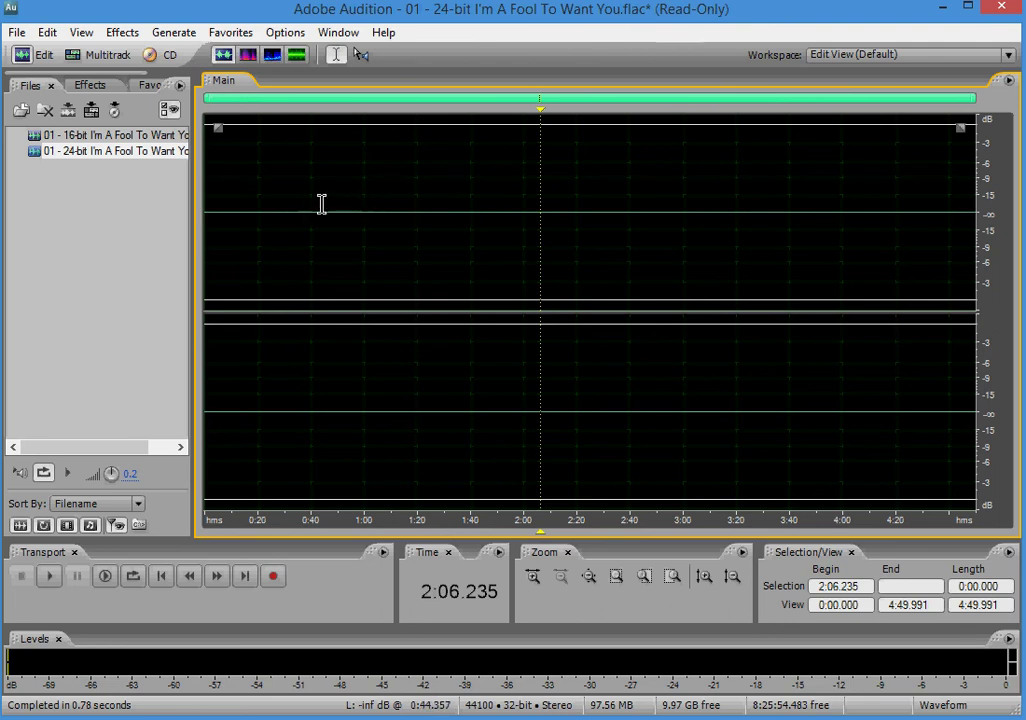
Select 0:44.182–4:18.081 and view its empty spectrum in Frequency Analysis
{"action": "left_click_drag", "start_coordinate": [321, 202], "coordinate": [891, 252]}
{"action": "left_click", "coordinate": [322, 38]}
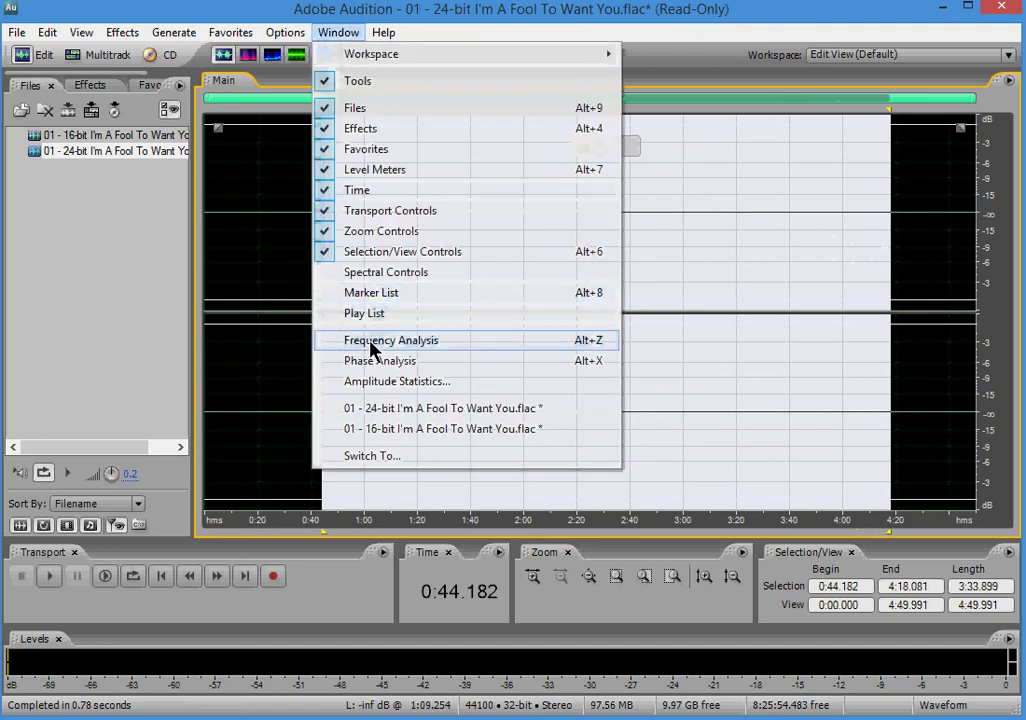
{"action": "left_click", "coordinate": [372, 342]}
{"action": "left_click_drag", "start_coordinate": [927, 197], "coordinate": [400, 140]}
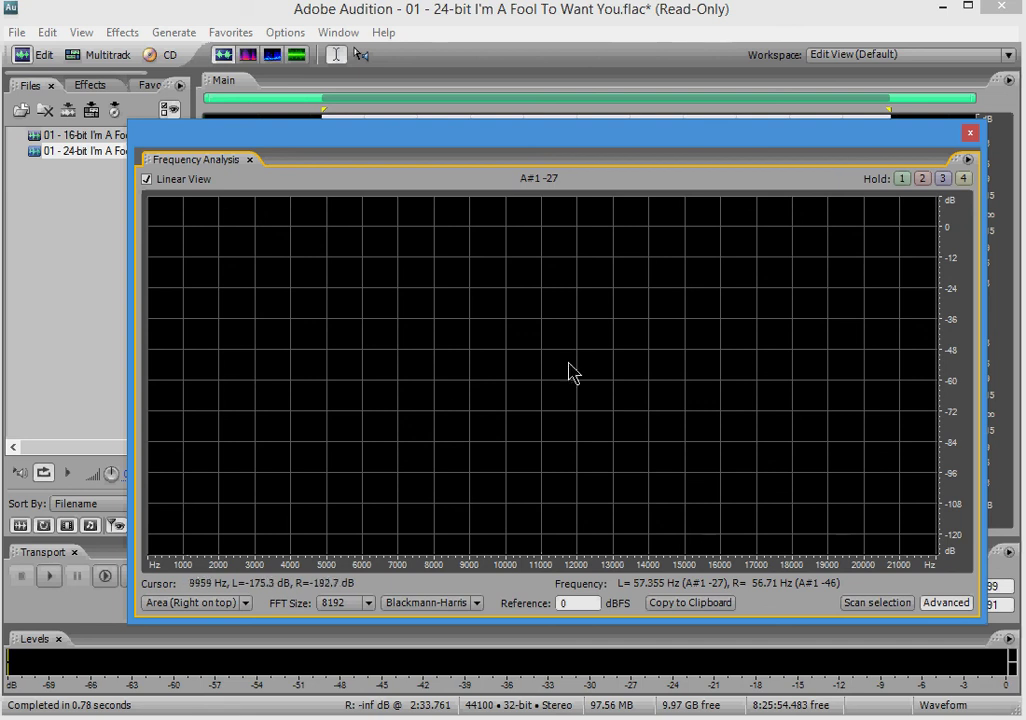
Measure the selection's amplitude statistics: peaks -129.68/-130.51 dB, average RMS -140.71/-141.02 dB
{"action": "left_click", "coordinate": [969, 132]}
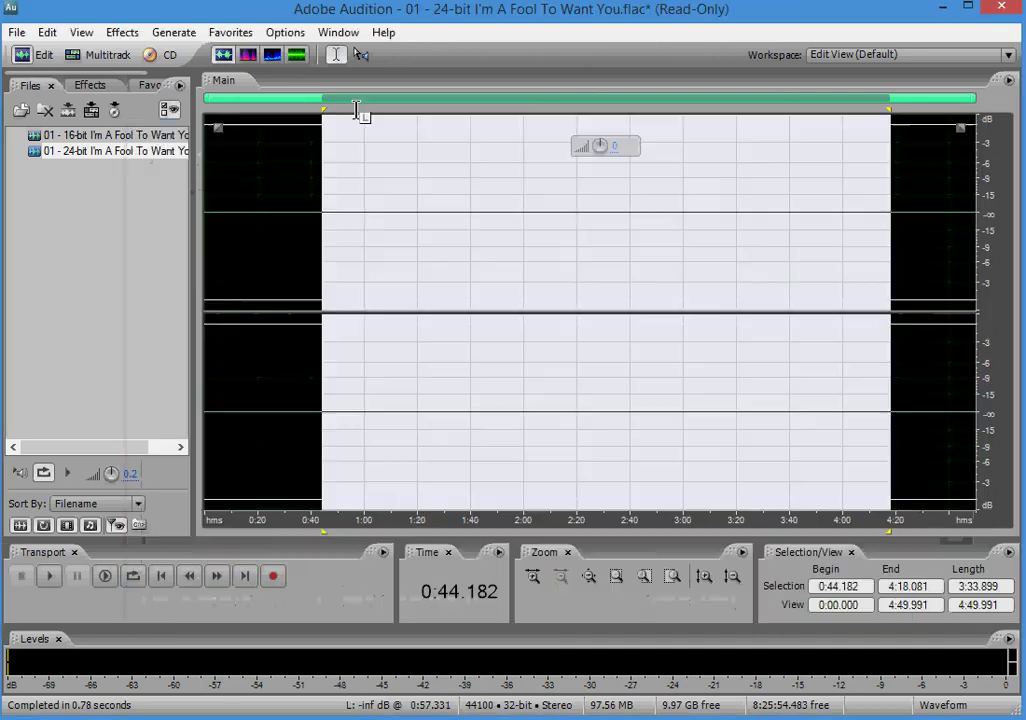
{"action": "left_click", "coordinate": [340, 34]}
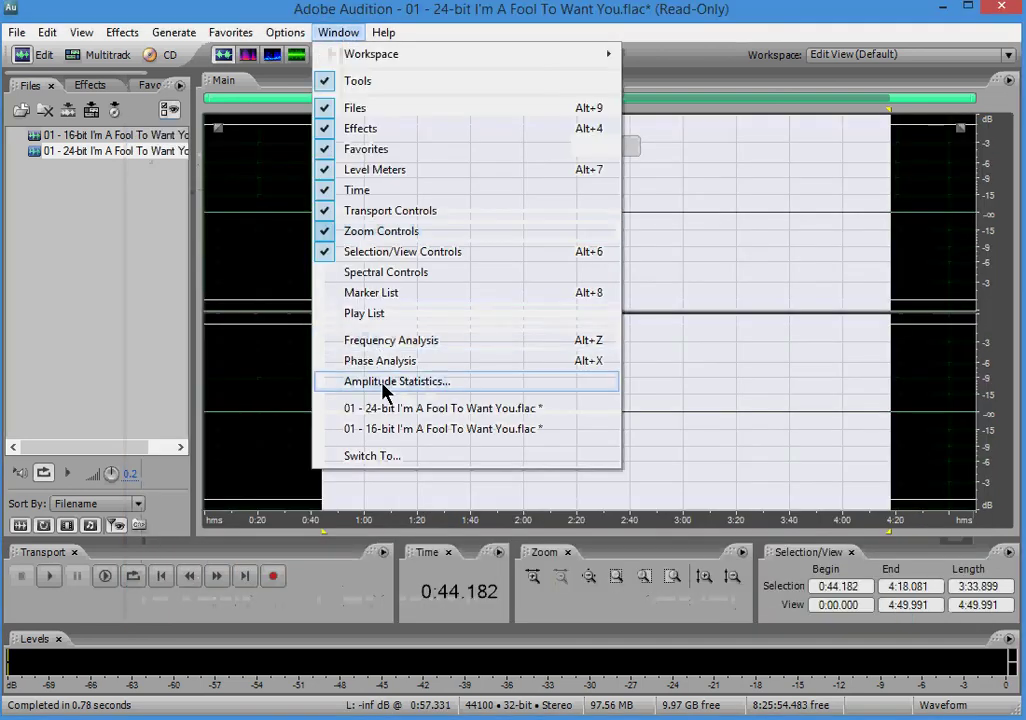
{"action": "left_click", "coordinate": [392, 381]}
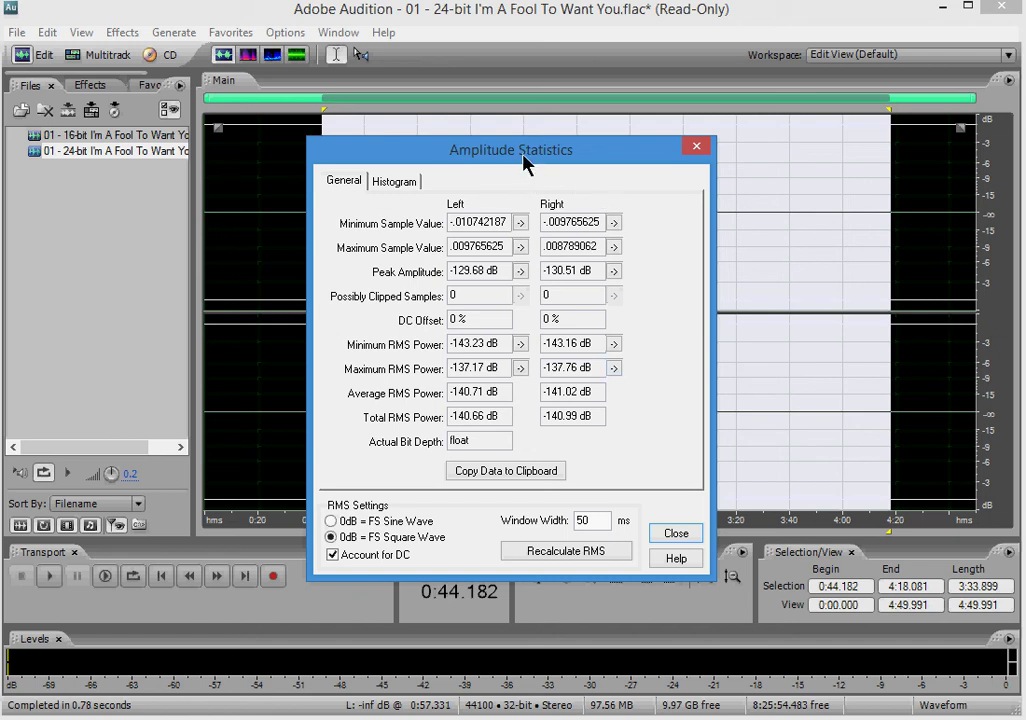
{"action": "left_click_drag", "start_coordinate": [524, 155], "coordinate": [356, 204]}
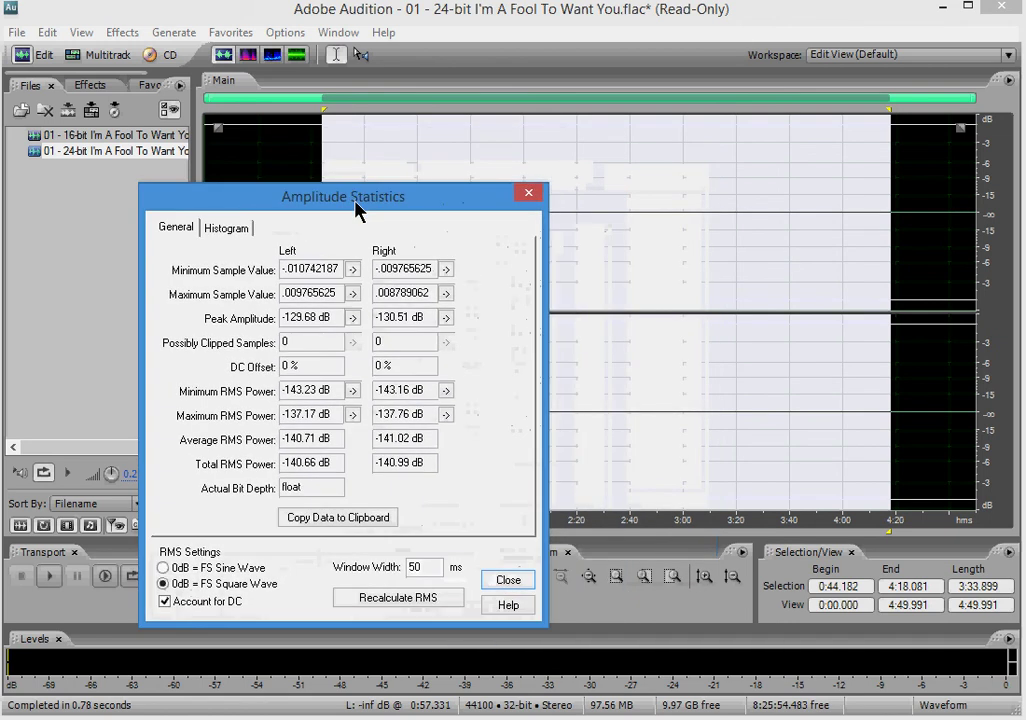